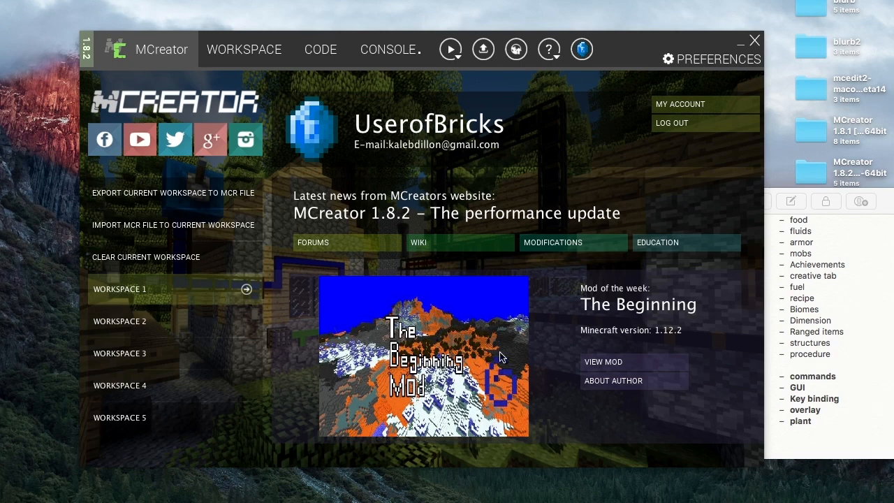
- Open the workspace's mod elements and browse the list of new element types
key(ctrl+Right)
click(253, 54)
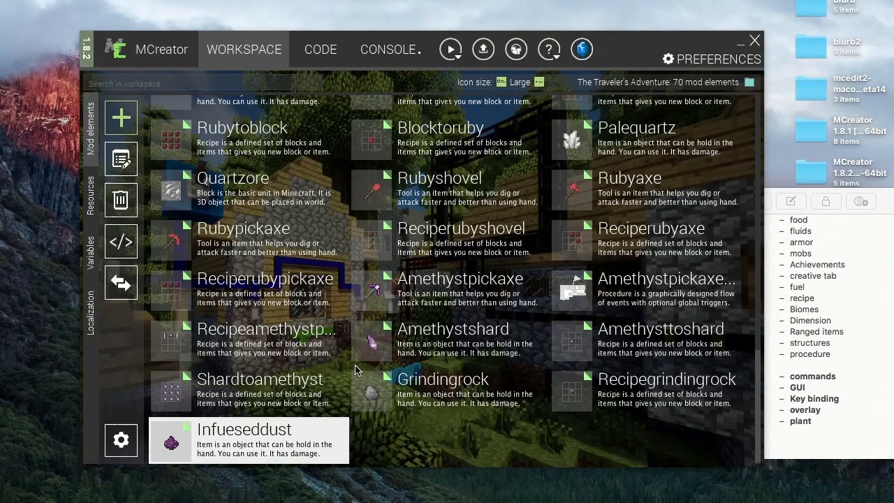
click(121, 119)
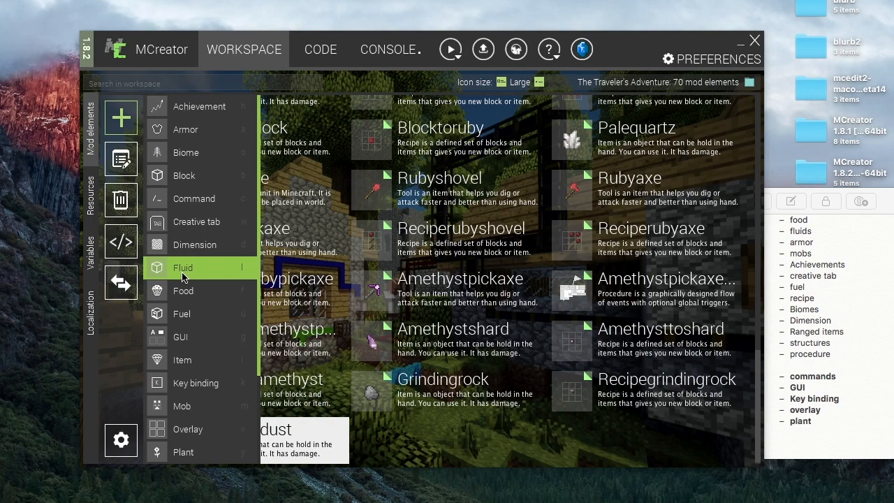
key(c)
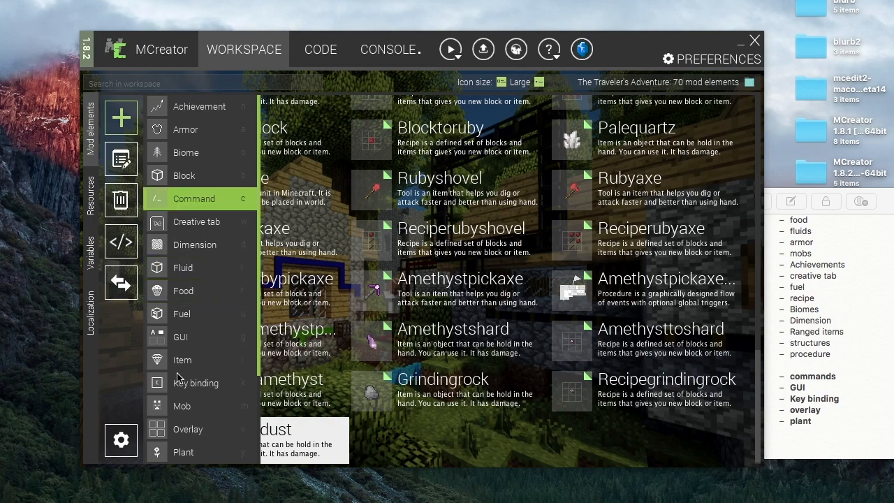
key(m)
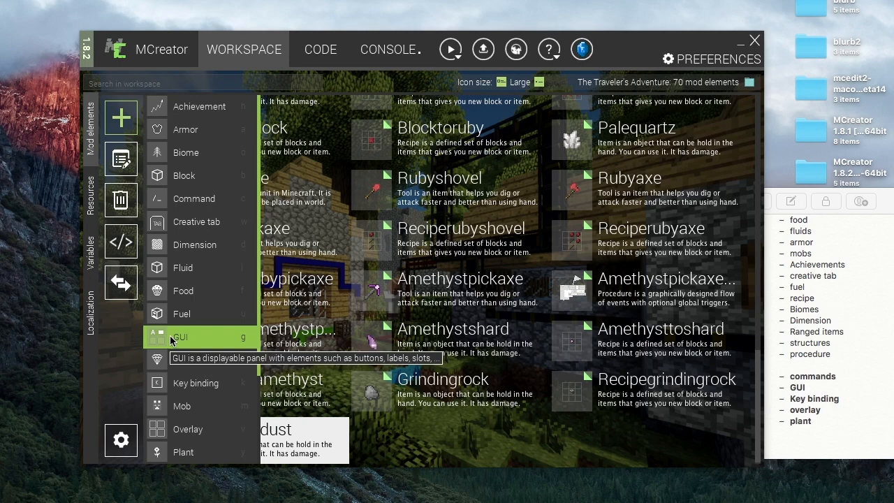
click(175, 427)
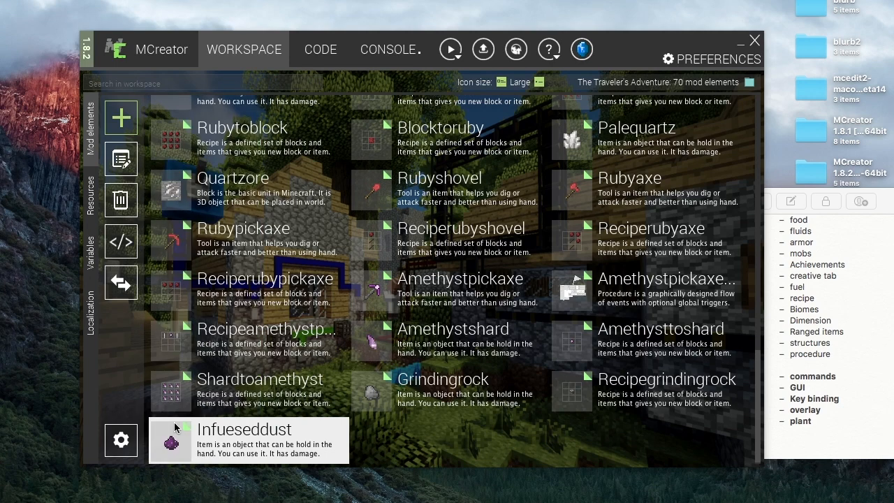
- Create a new GUI mod element named GUI
click(120, 120)
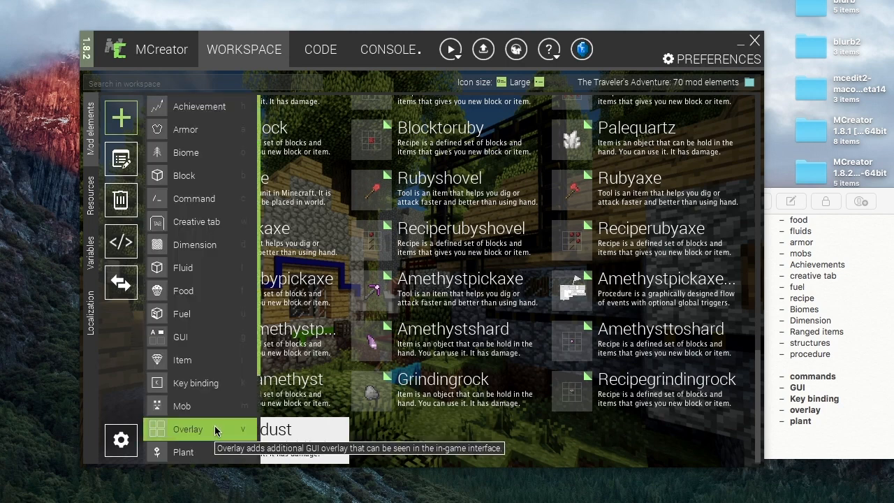
click(181, 337)
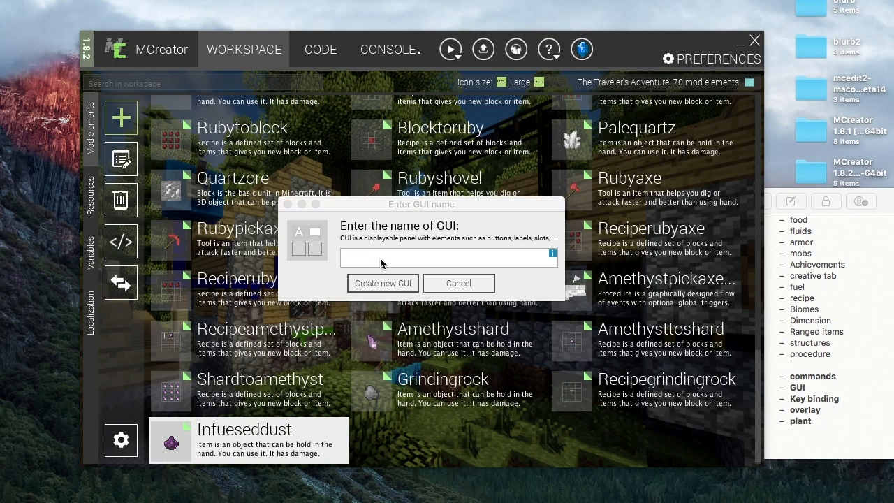
click(375, 258)
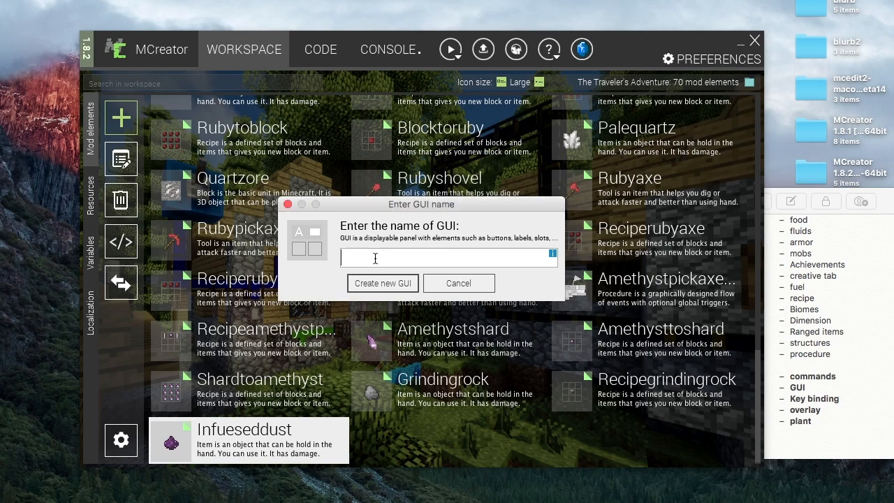
text(GUI)
click(385, 286)
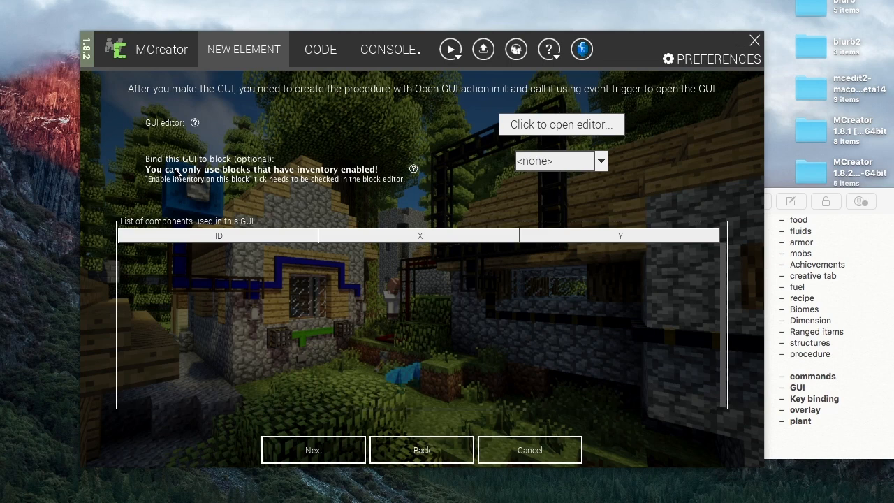
- Bind the GUI to the Melter block and open the GUI editor
click(600, 161)
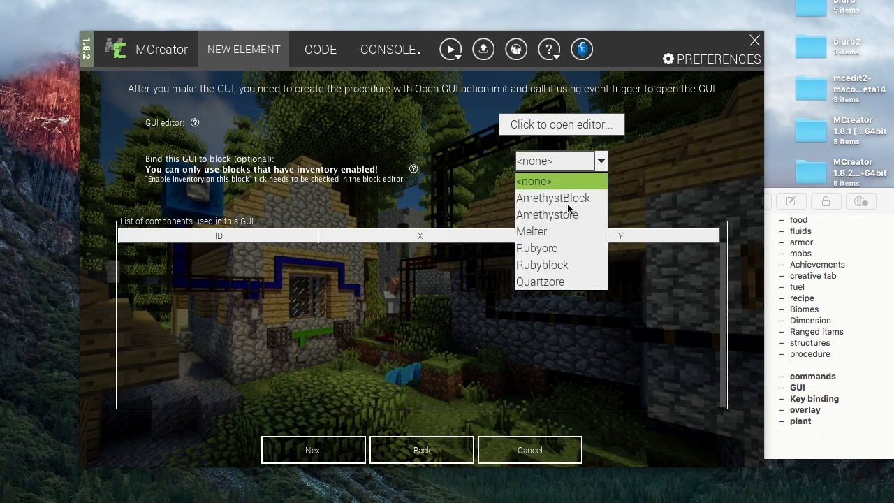
click(535, 230)
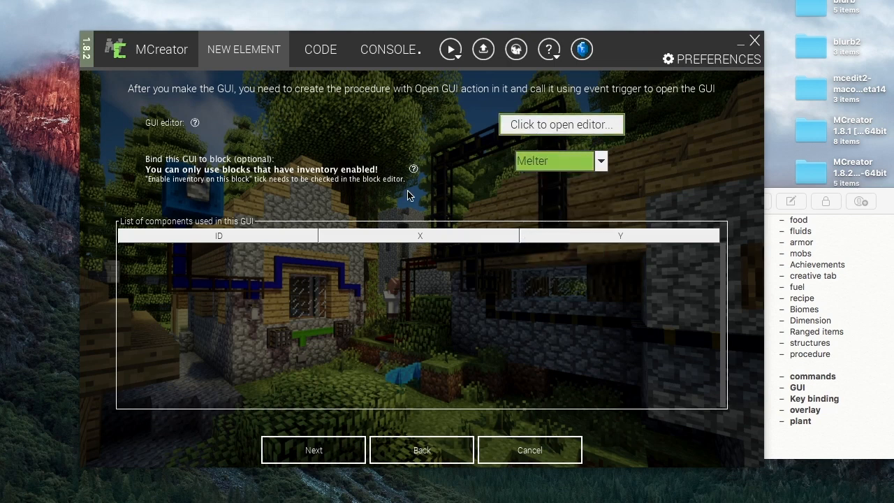
click(558, 126)
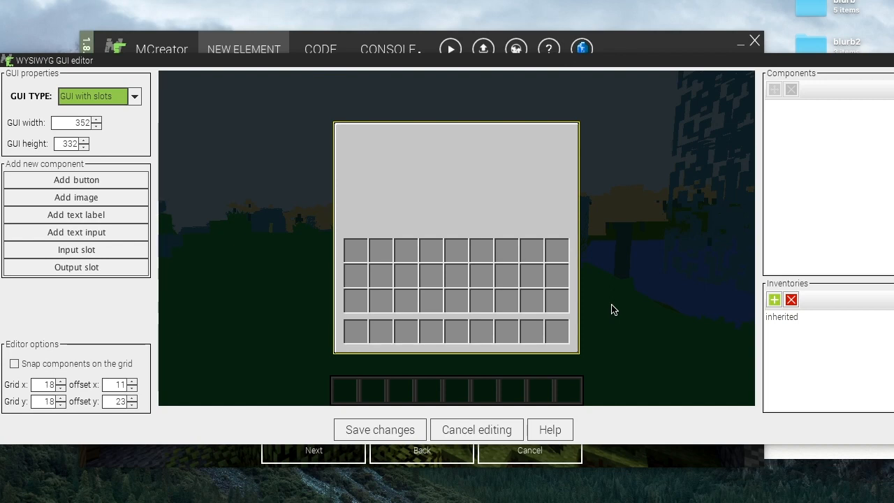
- Switch to MCreator 1.8.1 and create a new GUI mod element named GUI there
key(ctrl+Right)
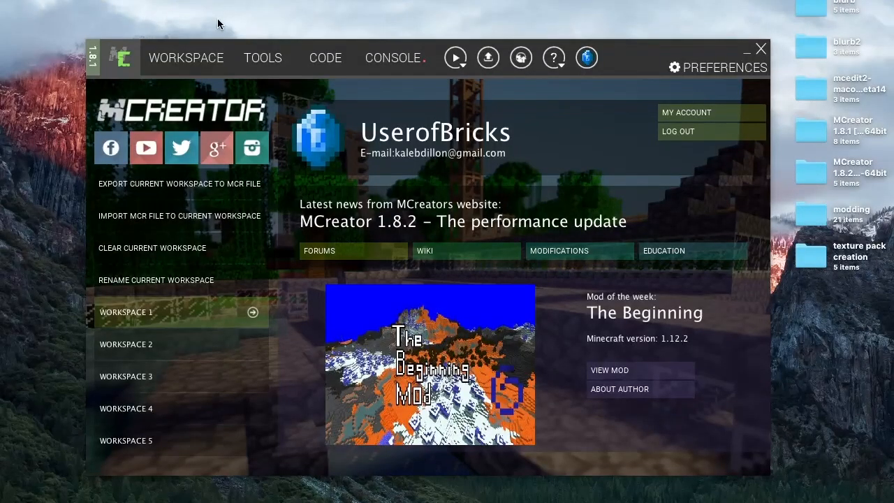
click(201, 57)
click(126, 127)
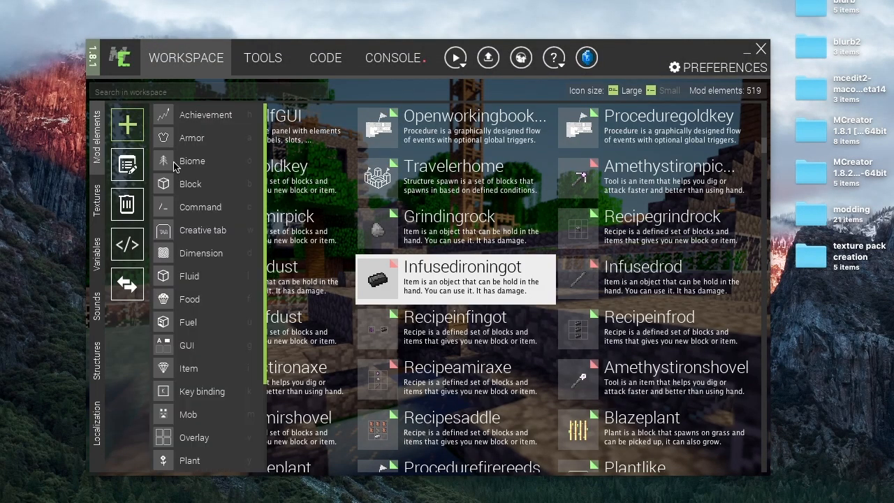
click(187, 346)
text(GUI)
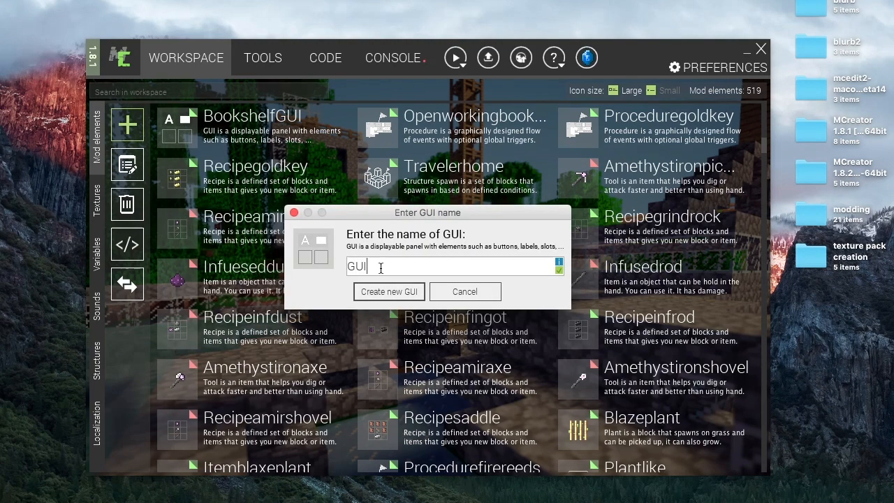
key(Return)
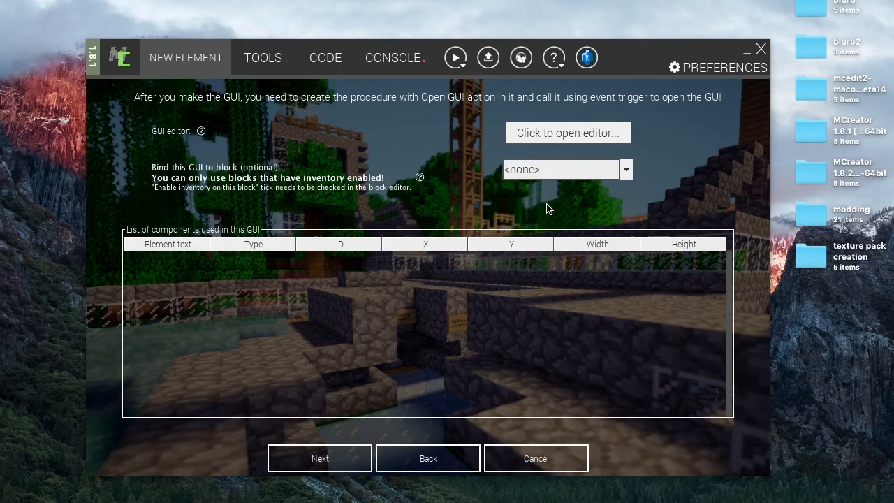
- Bind this GUI to the Placer4 block and open the GUI editor
click(555, 170)
click(526, 271)
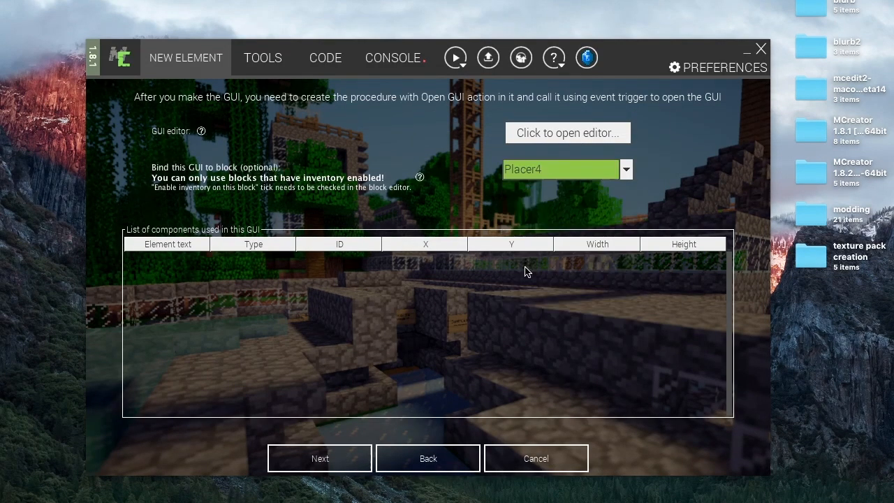
click(580, 131)
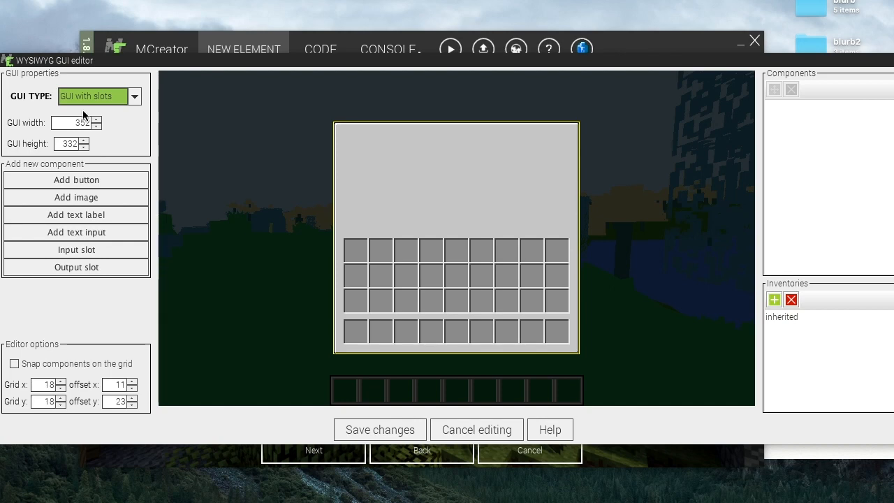
- Switch the GUI type to GUI without slots, accepting the warning, and back to GUI with slots
click(134, 96)
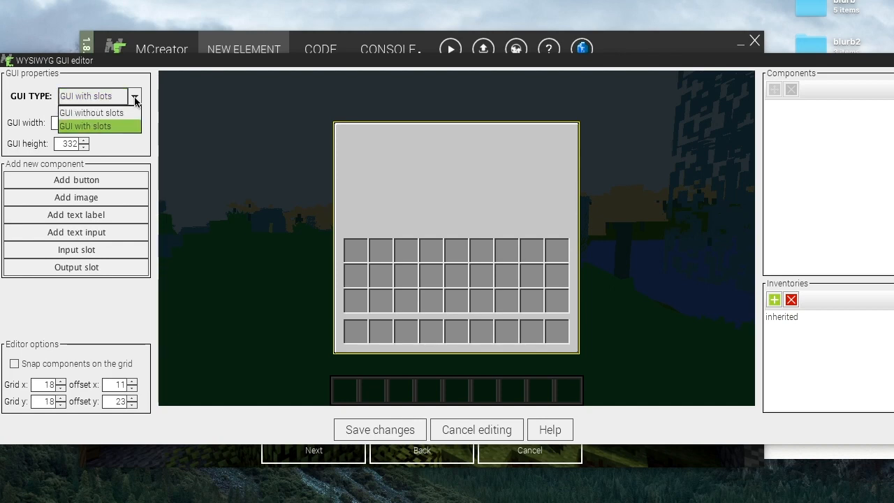
click(126, 112)
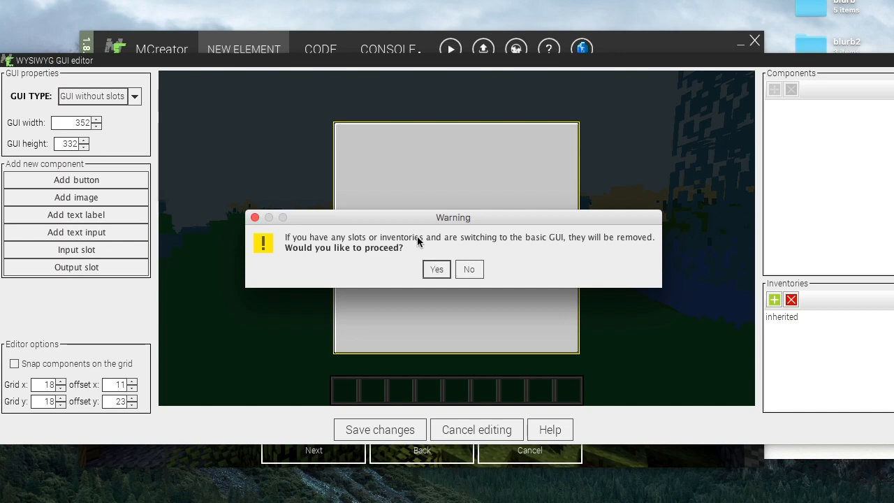
click(436, 269)
click(126, 98)
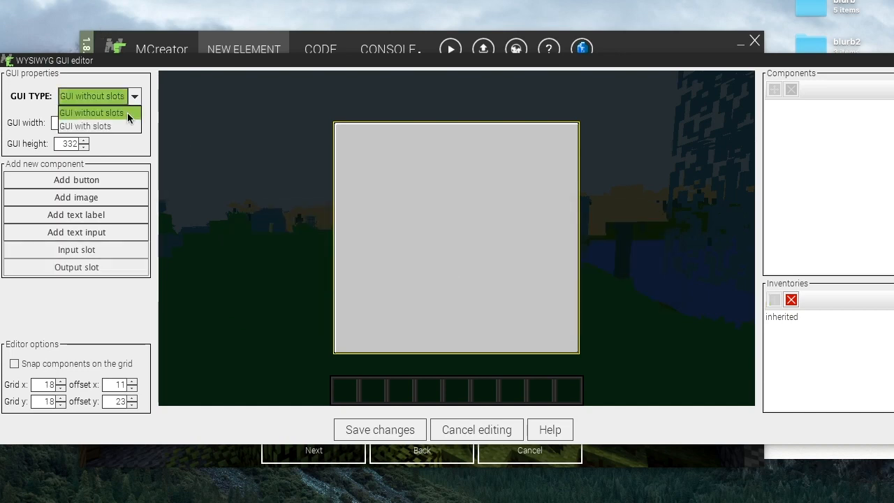
click(122, 125)
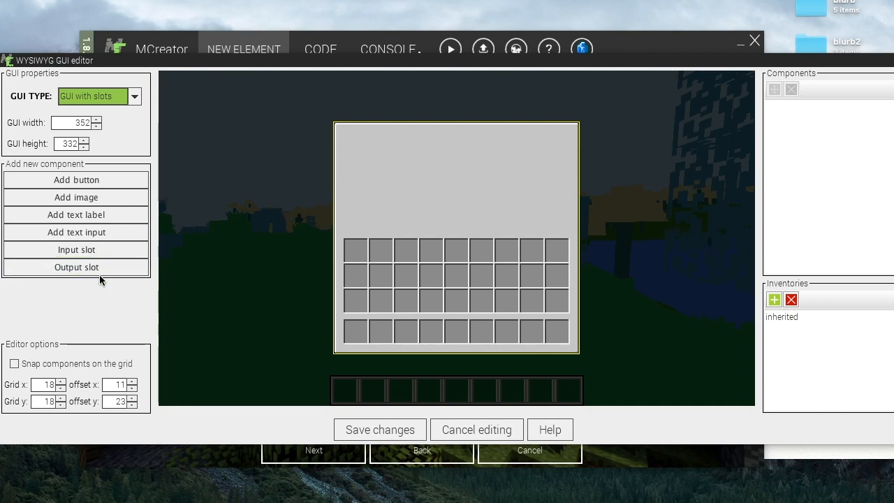
- Set the GUI width to 512 and the GUI height to 512
double_click(84, 123)
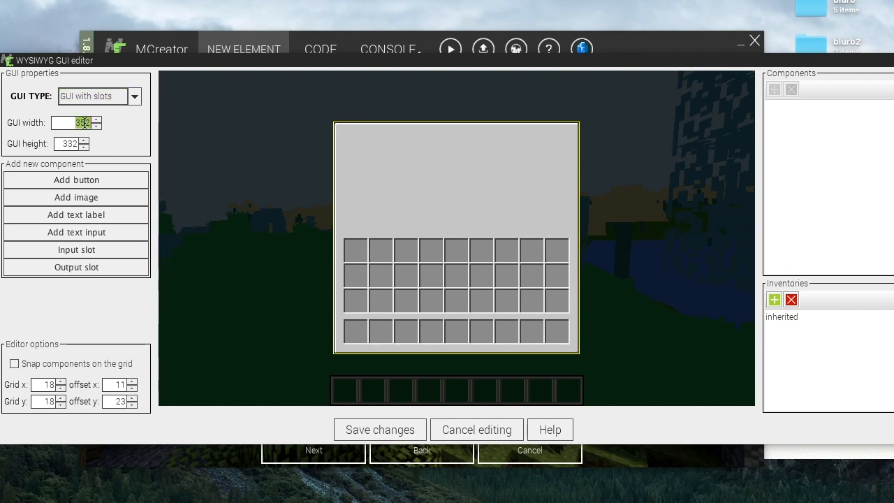
text(512)
key(Return)
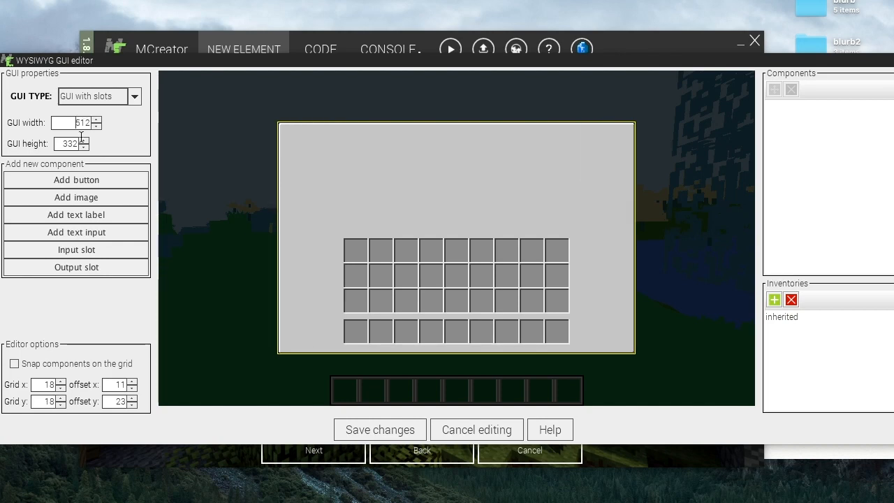
double_click(69, 143)
text(512)
key(Return)
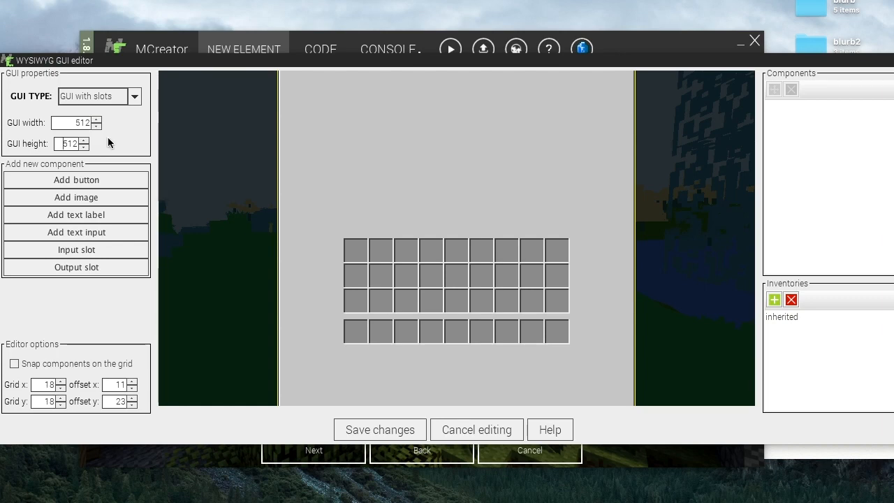
- Try raising the GUI width, entering 1760
click(98, 121)
click(98, 121)
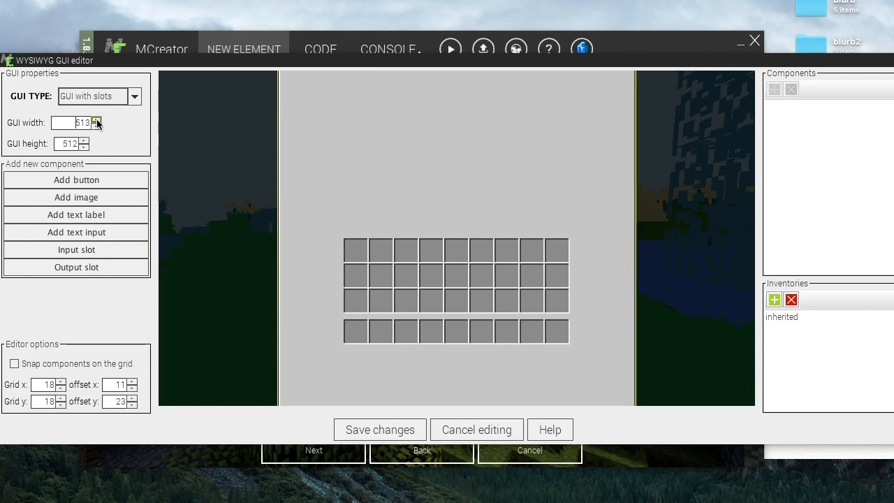
double_click(79, 122)
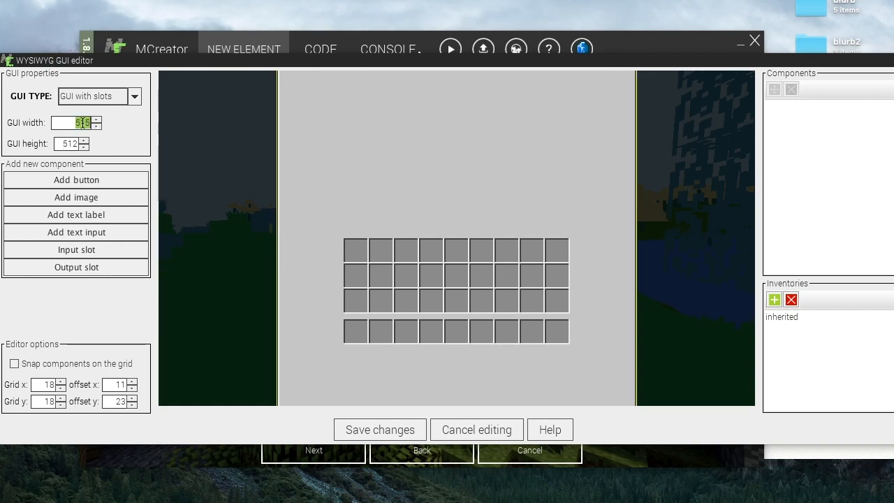
text(1760)
key(Return)
- Reset the GUI width to 512
double_click(81, 122)
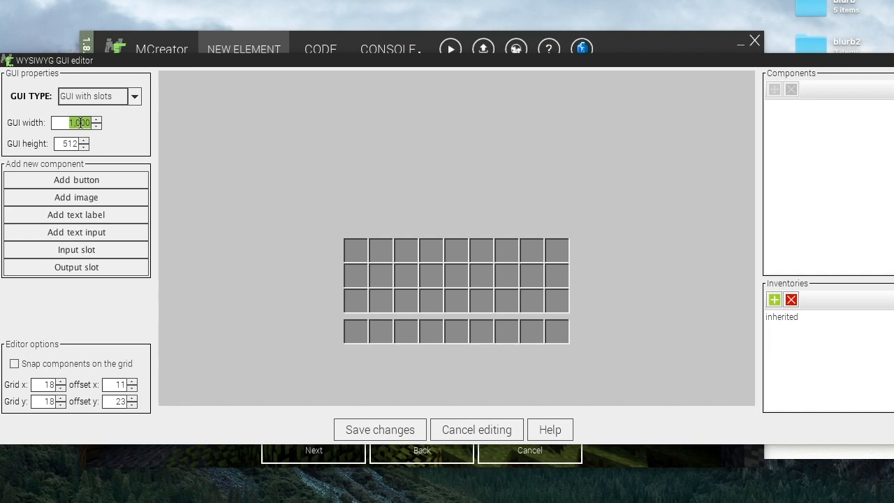
text(512)
key(Return)
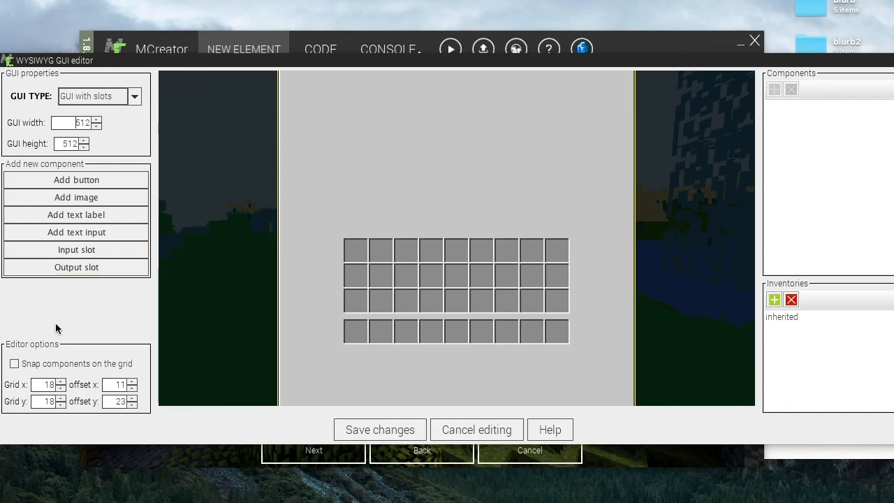
- Enable snapping components to the grid in the editor options
click(14, 363)
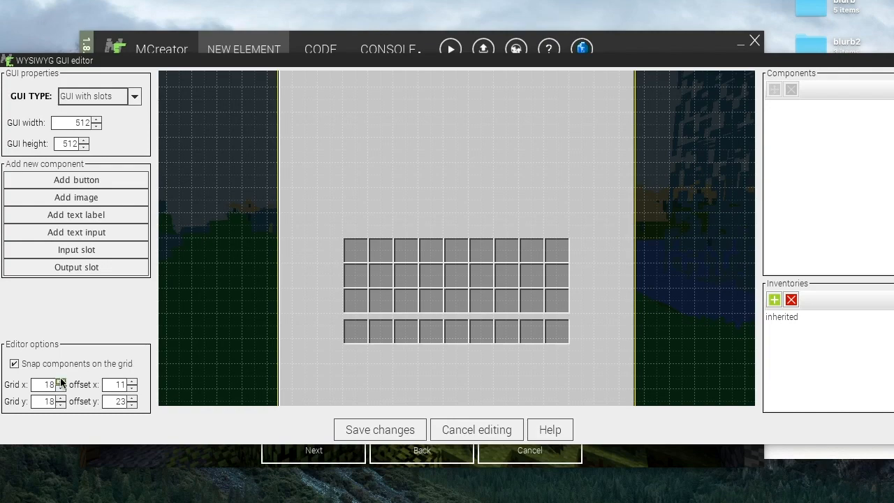
drag(60, 389, 60, 382)
click(132, 381)
click(132, 381)
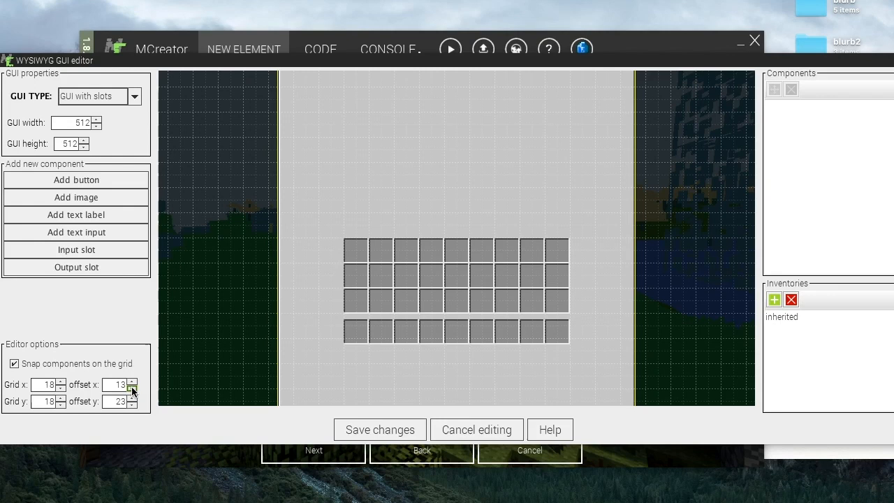
click(132, 388)
click(132, 389)
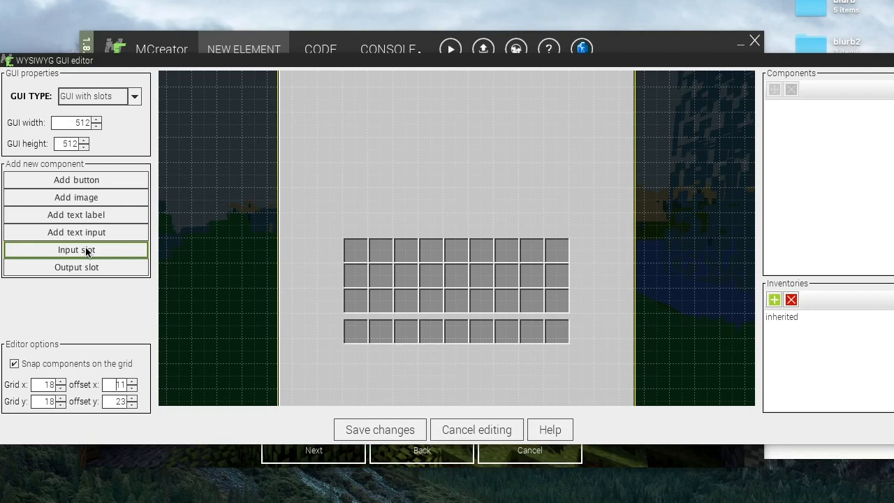
- Turn on the grid display in the GUI editor
click(50, 253)
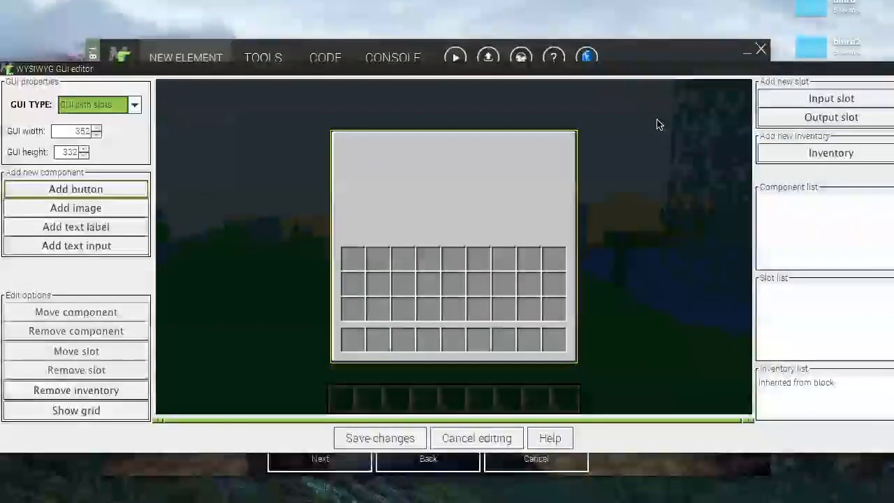
click(818, 151)
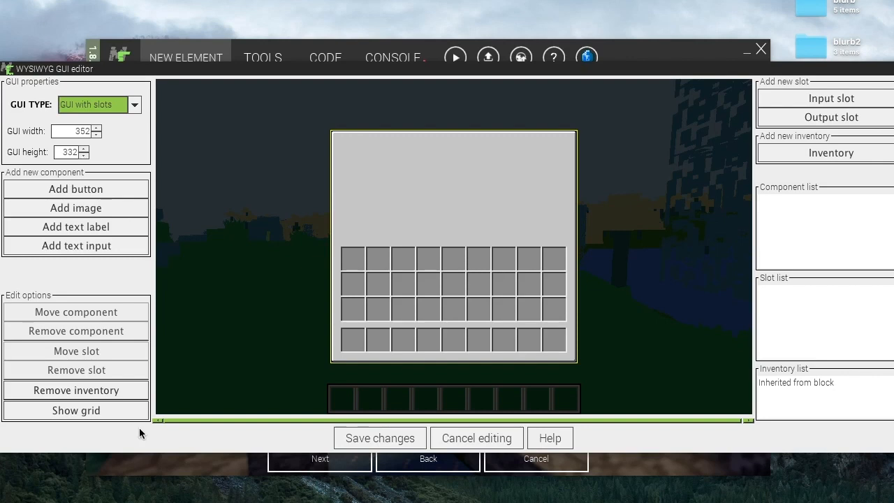
click(103, 412)
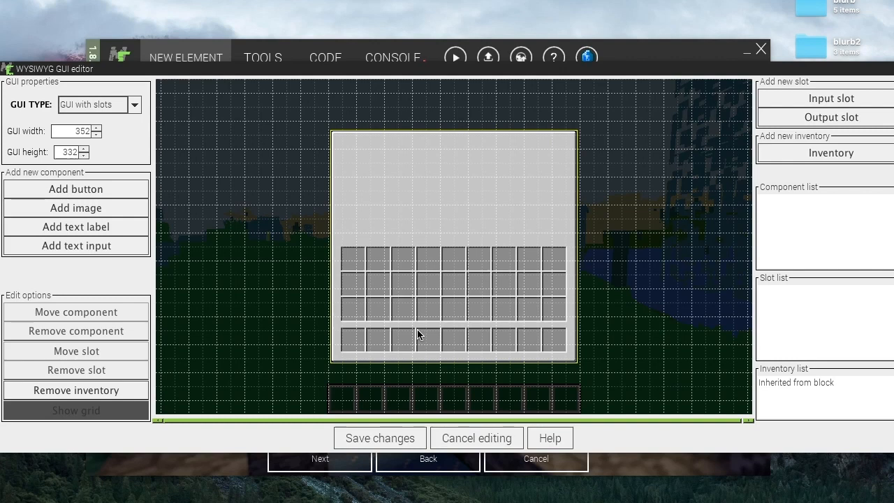
- Start adding an inherited input slot and give it a custom green slot colour
click(95, 413)
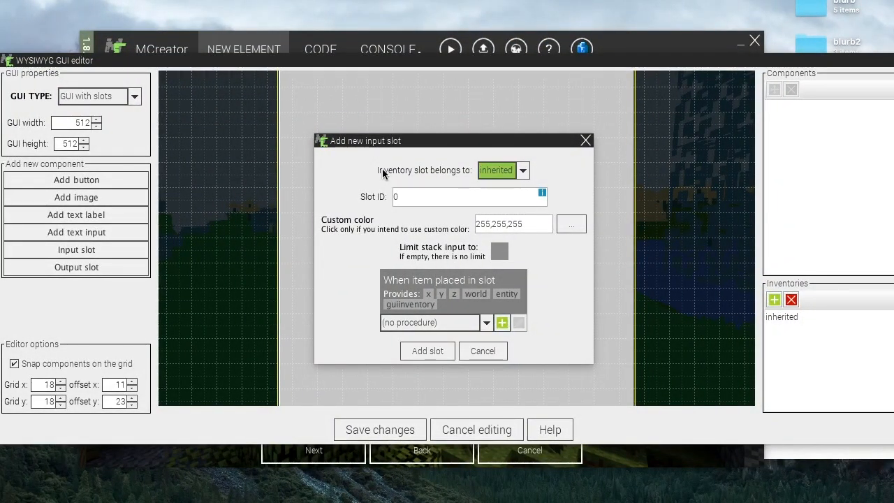
click(524, 175)
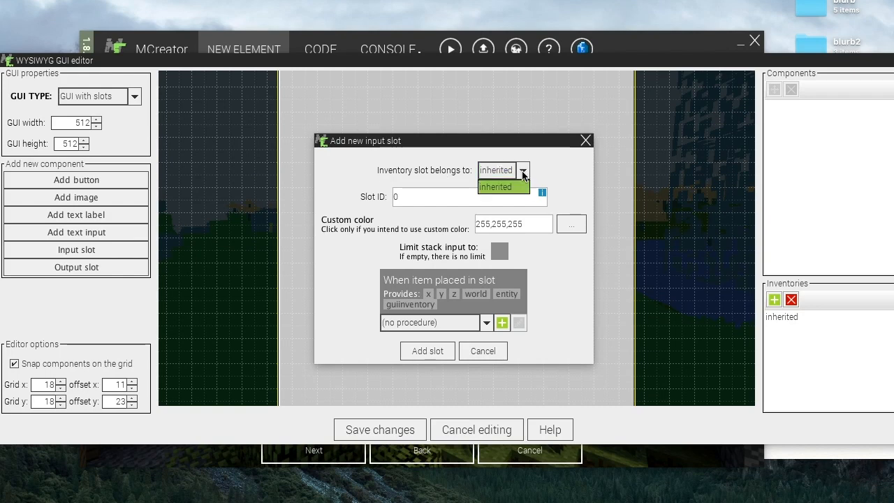
click(523, 175)
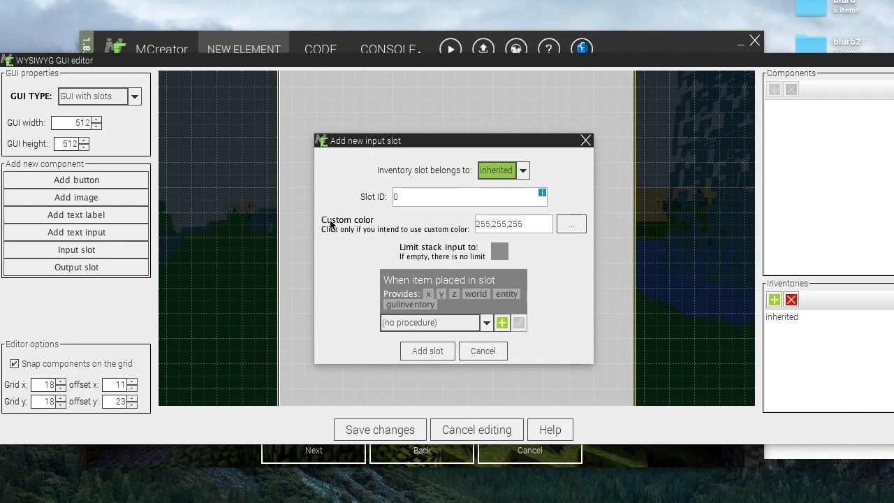
click(570, 226)
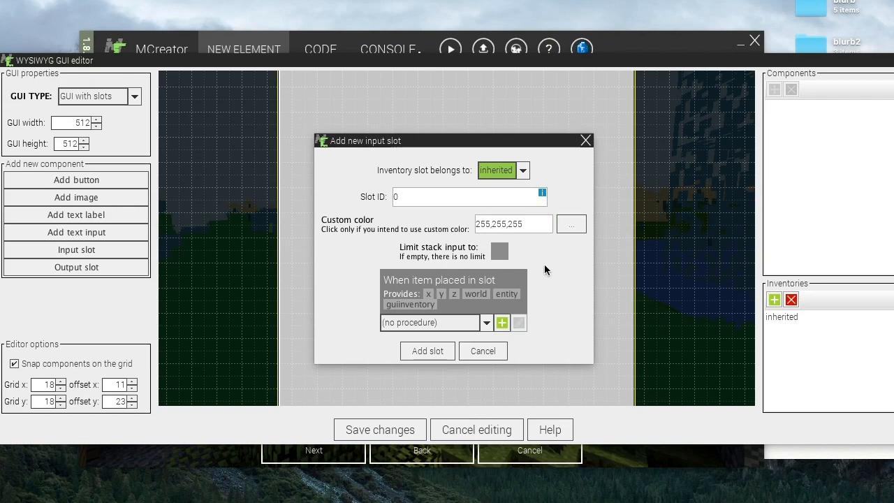
click(569, 225)
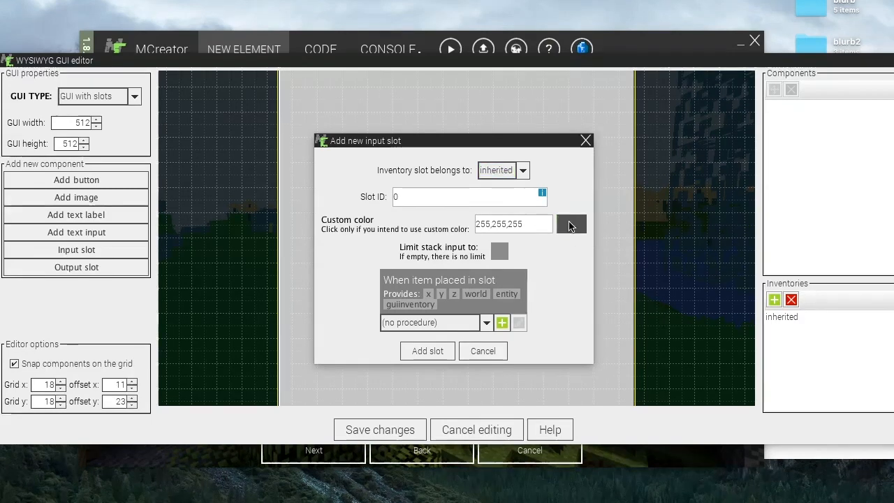
click(403, 220)
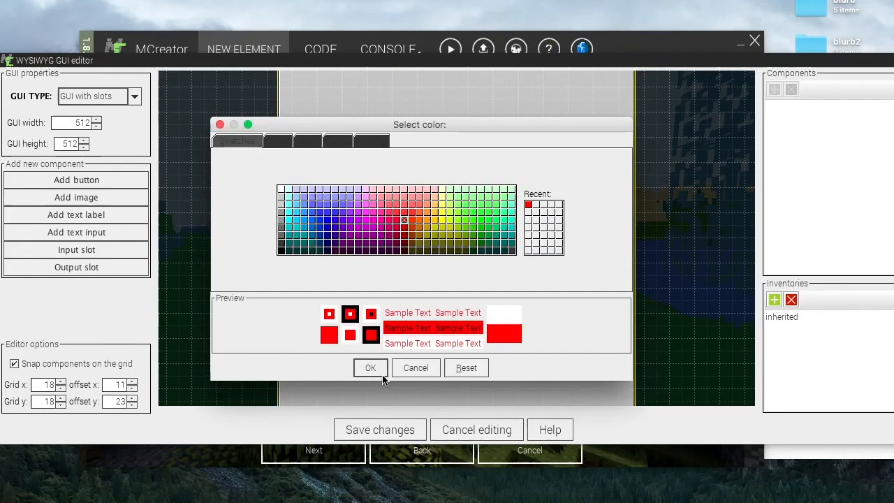
click(481, 242)
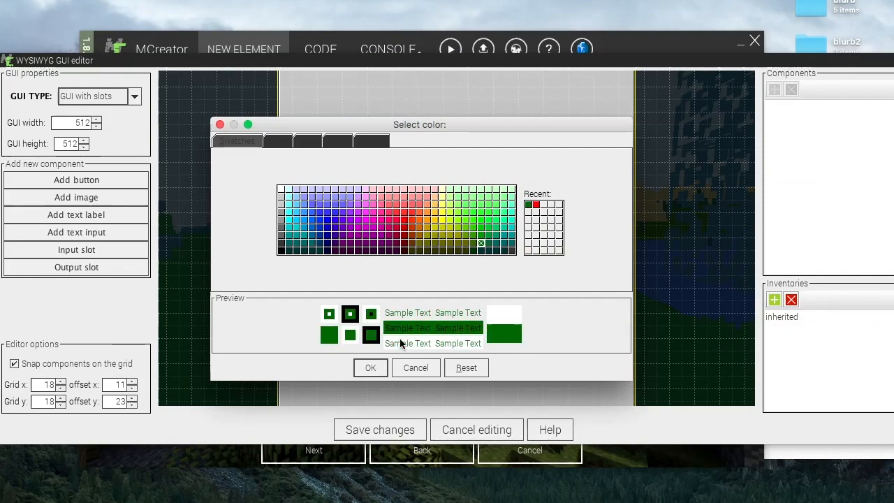
click(370, 367)
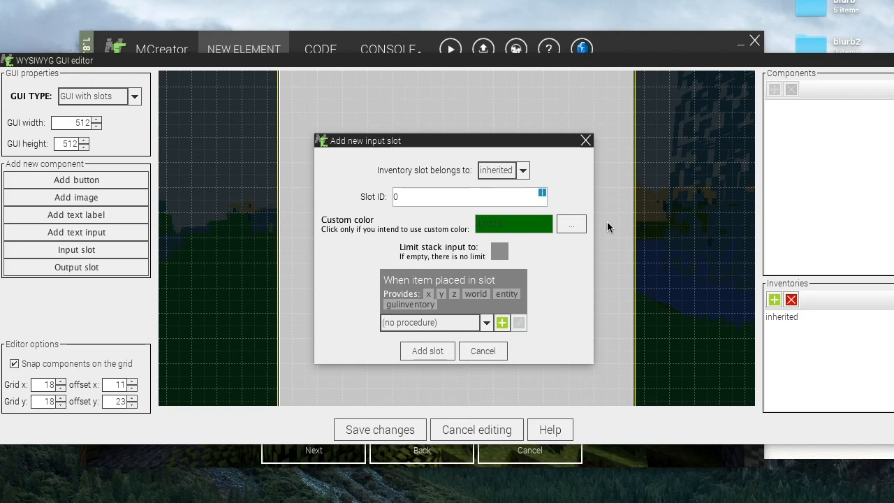
- Limit the input slot's stack input to a chosen block, add it, and place it above the inventory's left end
click(500, 252)
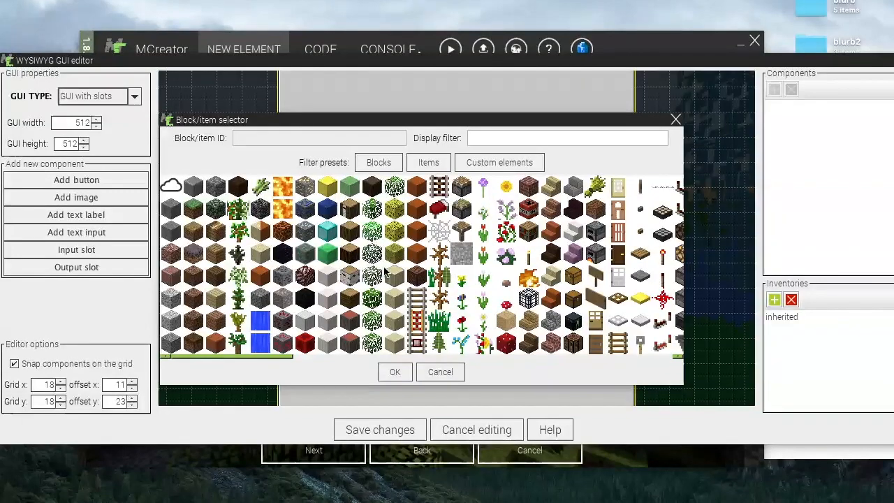
double_click(305, 275)
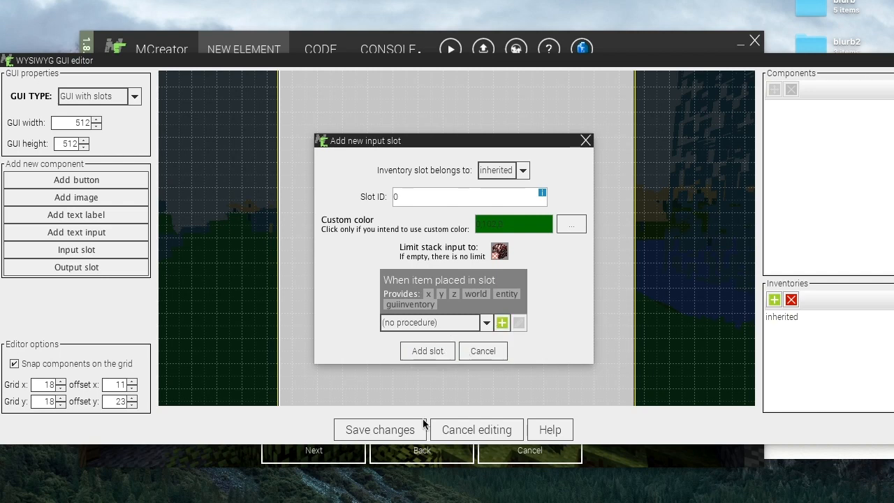
click(427, 350)
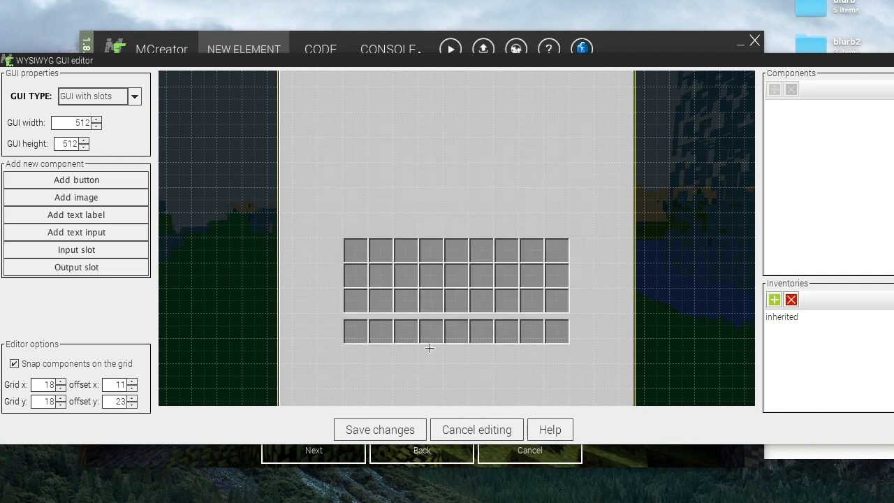
click(380, 241)
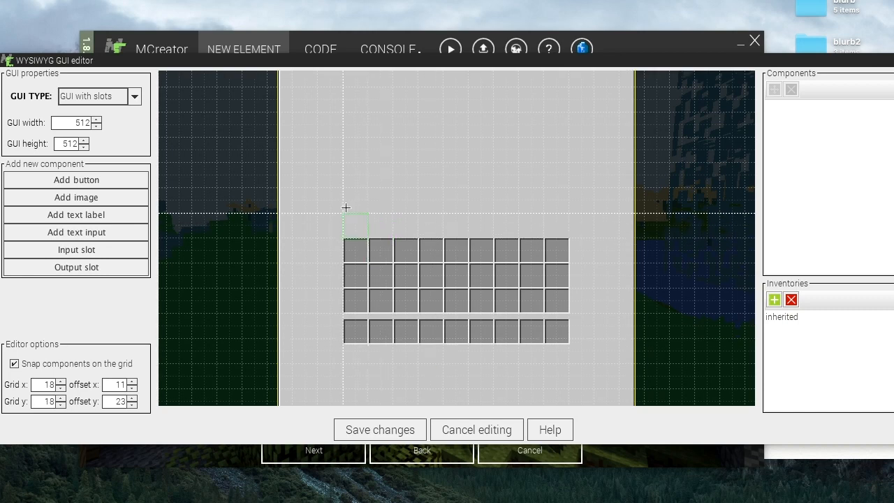
click(343, 162)
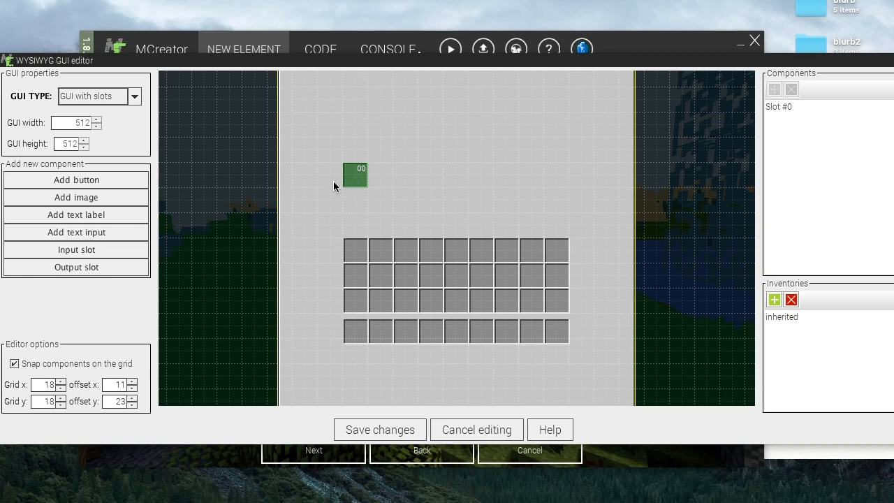
- Add an output slot with slot ID 1 and place it to the right of the input slot
click(109, 269)
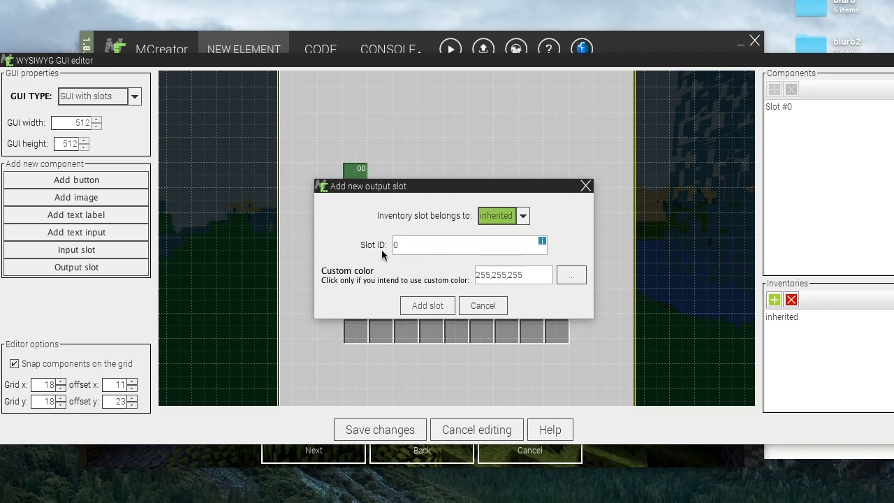
click(412, 247)
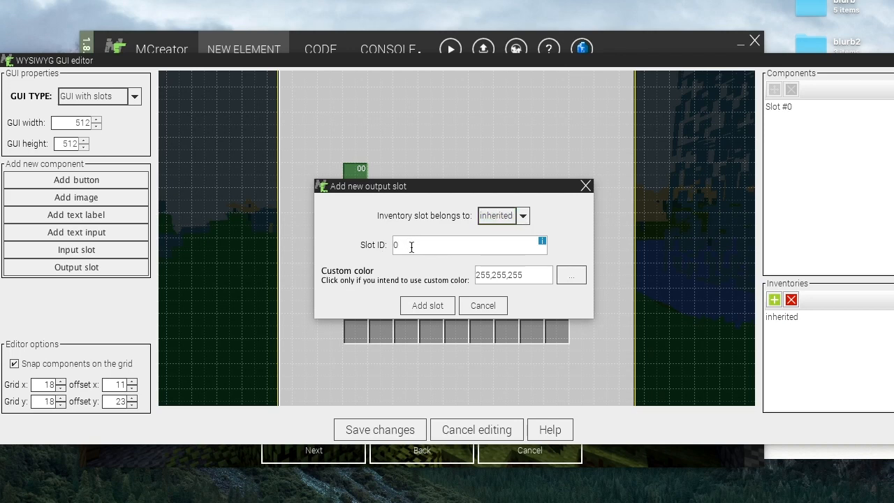
key(BackSpace)
text(1)
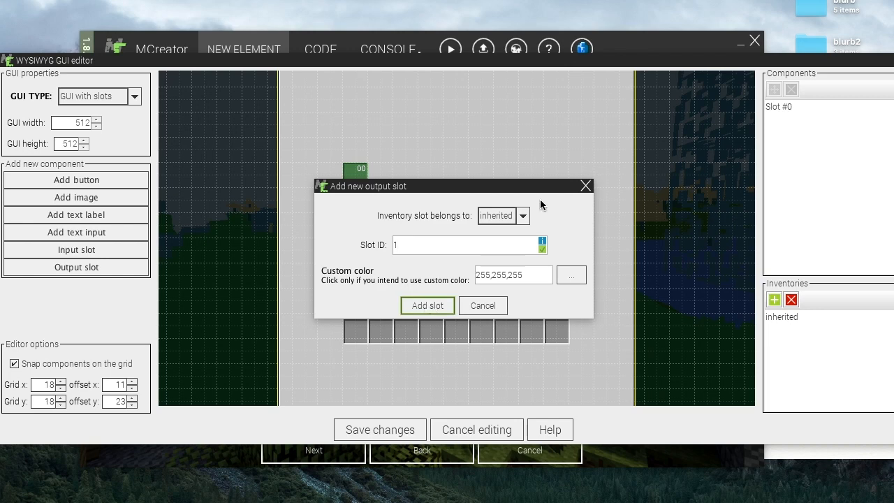
click(422, 309)
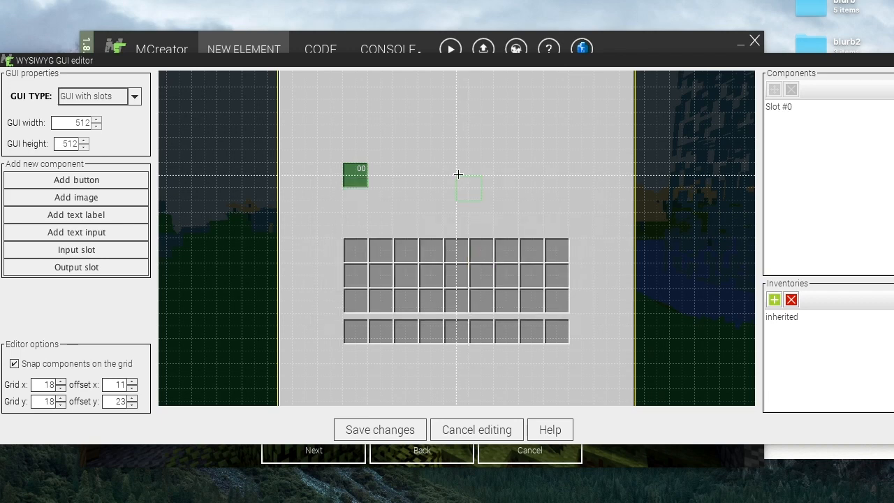
click(444, 168)
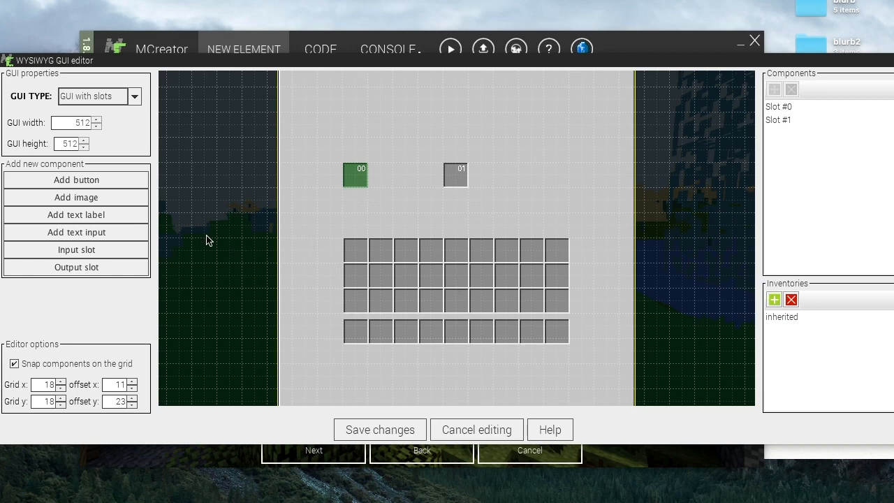
- Add a new text input, trying several names before naming it NAME
click(109, 238)
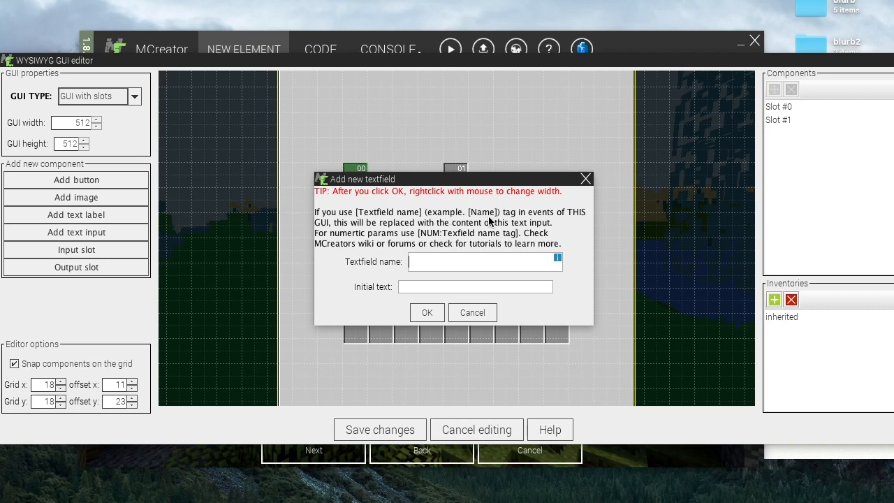
text(NAME)
key(BackSpace)
key(BackSpace)
key(BackSpace)
text(ame)
key(BackSpace)
key(BackSpace)
key(BackSpace)
text(UM:)
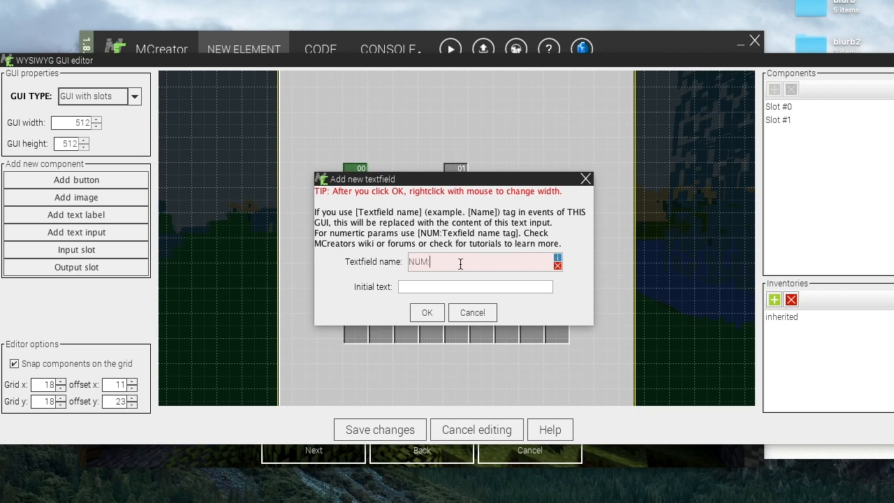
text( 1)
key(BackSpace)
key(BackSpace)
key(BackSpace)
key(BackSpace)
text(NAME NUM)
key(BackSpace)
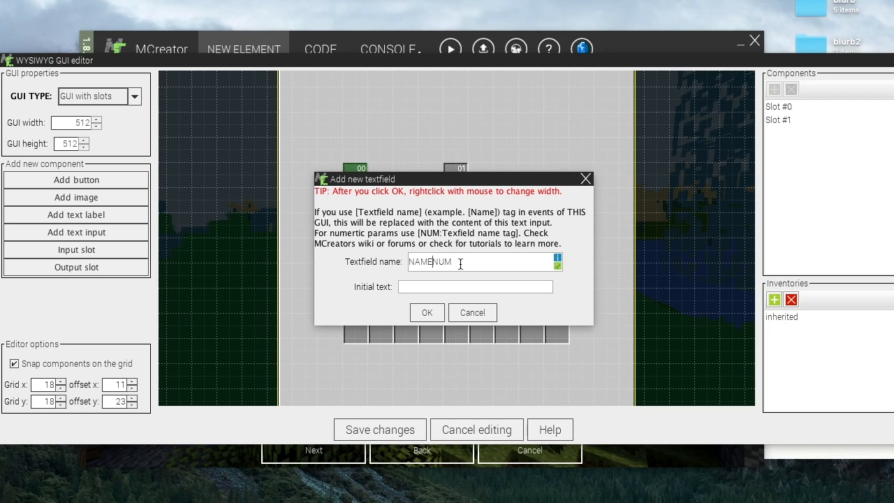
text(:)
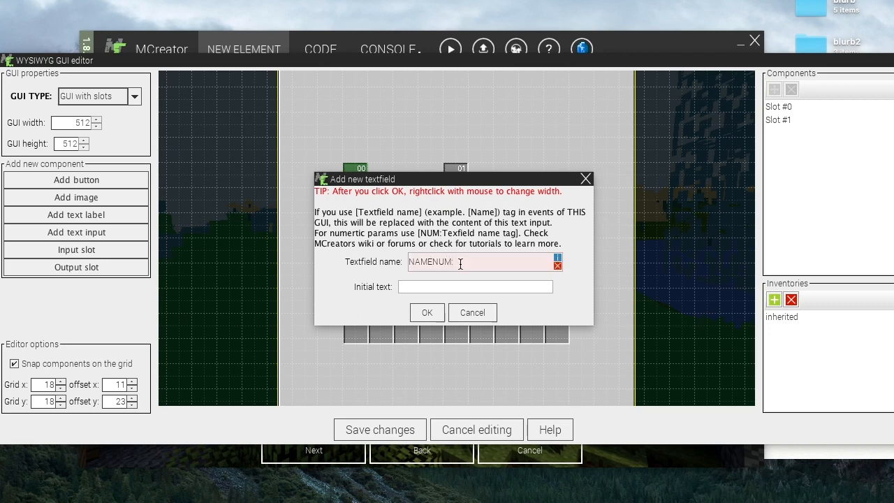
key(BackSpace)
key(BackSpace)
key(BackSpace)
key(BackSpace)
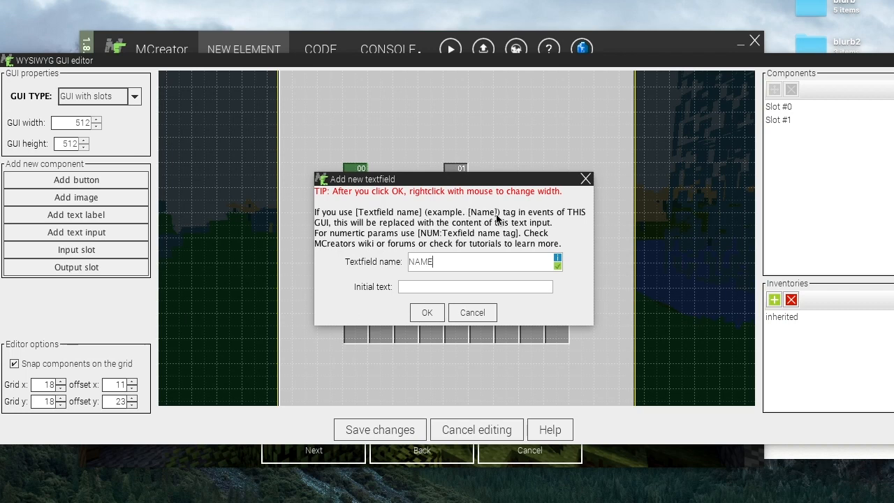
- Confirm the text input and place it across the top of the GUI, stretched to about the panel's width
click(435, 288)
click(426, 313)
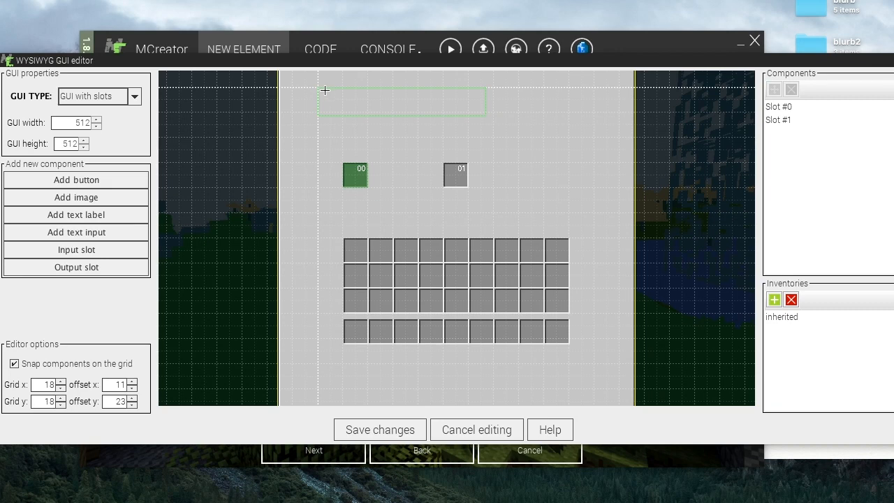
click(324, 90)
click(588, 99)
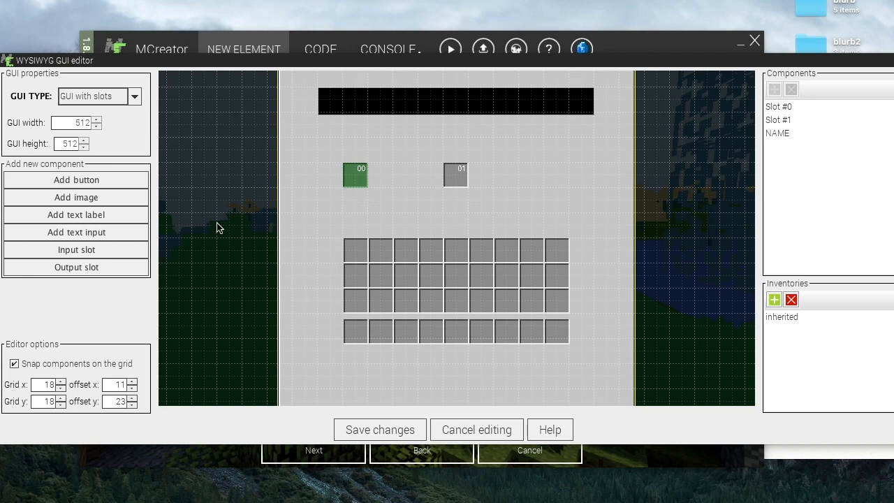
- Add a text label, trying the text Text is <TextFieldName:NAME> before settling on Label text
click(93, 217)
double_click(453, 230)
click(453, 230)
click(565, 229)
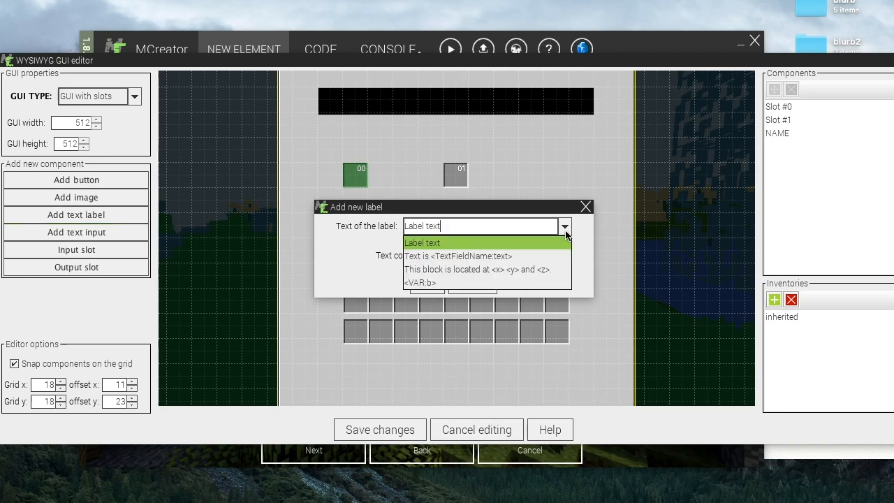
click(460, 256)
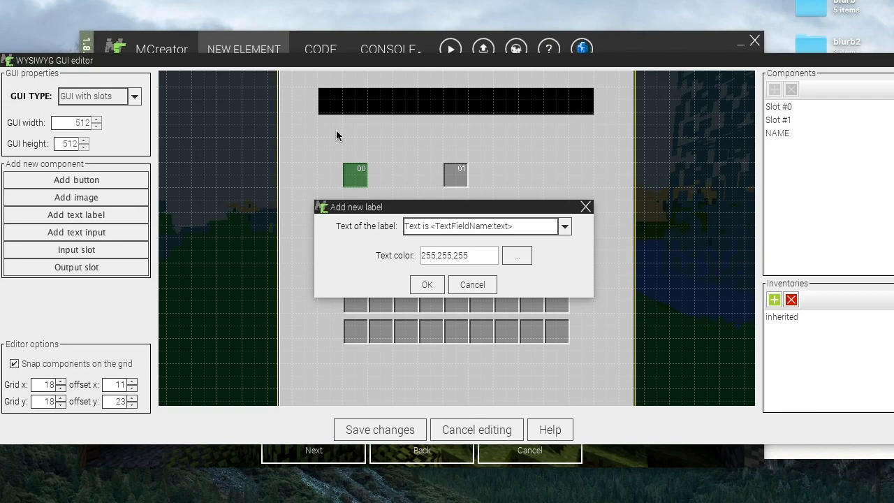
click(496, 227)
key(shift+Left)
key(shift+Left)
key(shift+Left)
key(shift+Left)
key(shift+Left)
key(shift+Left)
key(shift+Left)
key(shift+Right)
drag(501, 226, 505, 227)
click(511, 226)
key(BackSpace)
text(>)
drag(493, 227, 513, 226)
click(511, 226)
key(shift+Left)
key(shift+Left)
key(shift+Left)
key(shift+Left)
text(NAME)
click(565, 227)
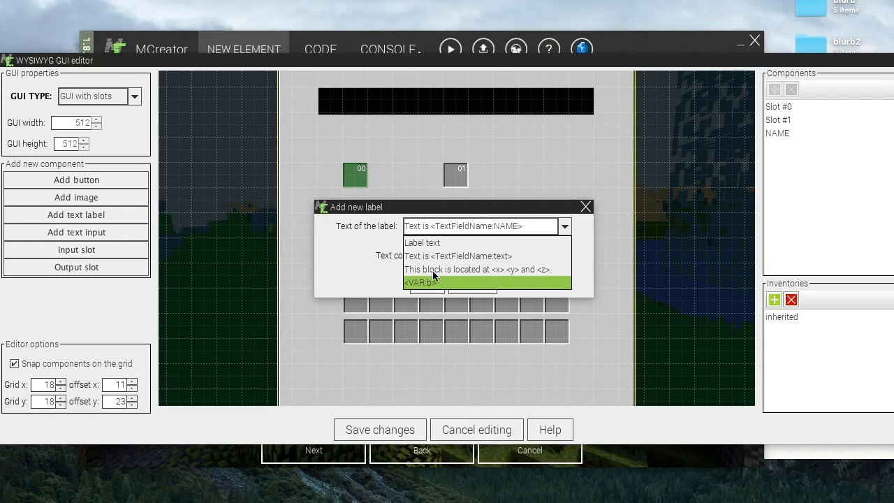
click(409, 244)
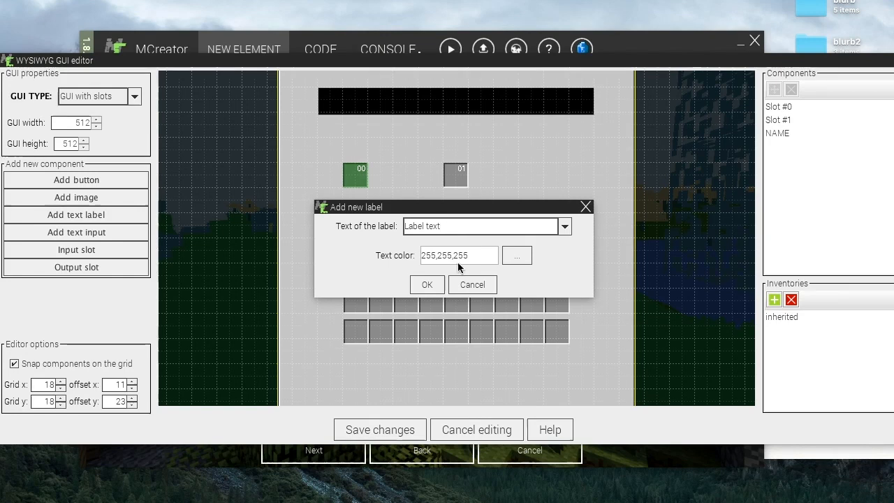
- Give the label a blue text colour (0,102,204) and place it just below the text input's left end
click(514, 255)
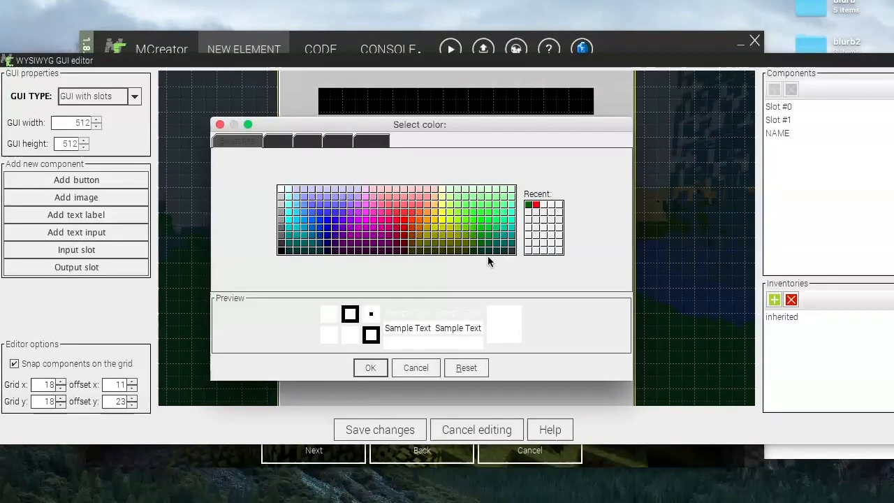
click(404, 220)
click(327, 220)
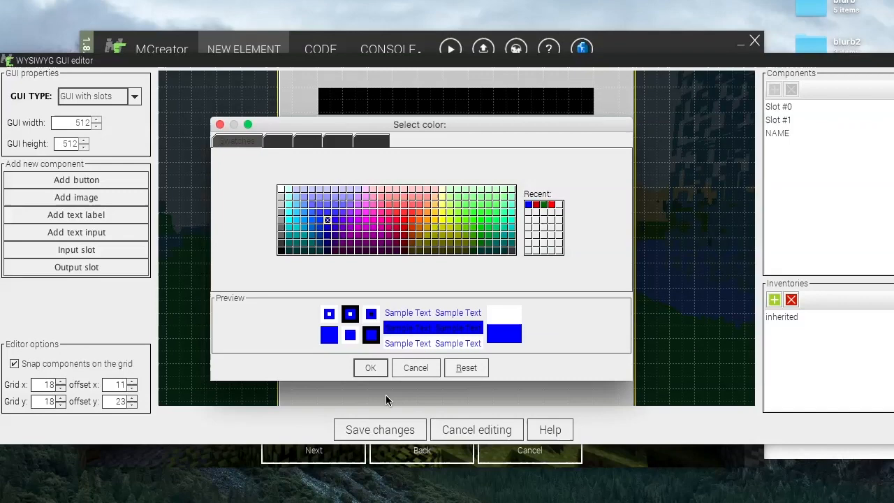
click(326, 235)
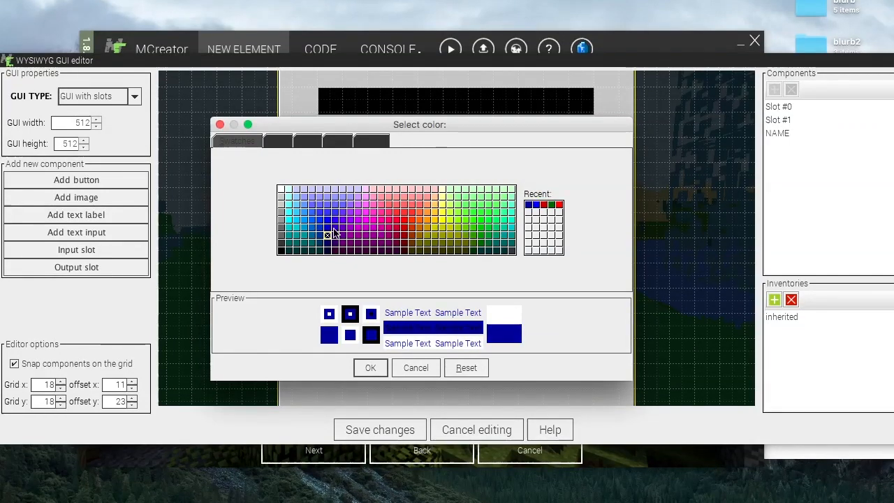
click(311, 227)
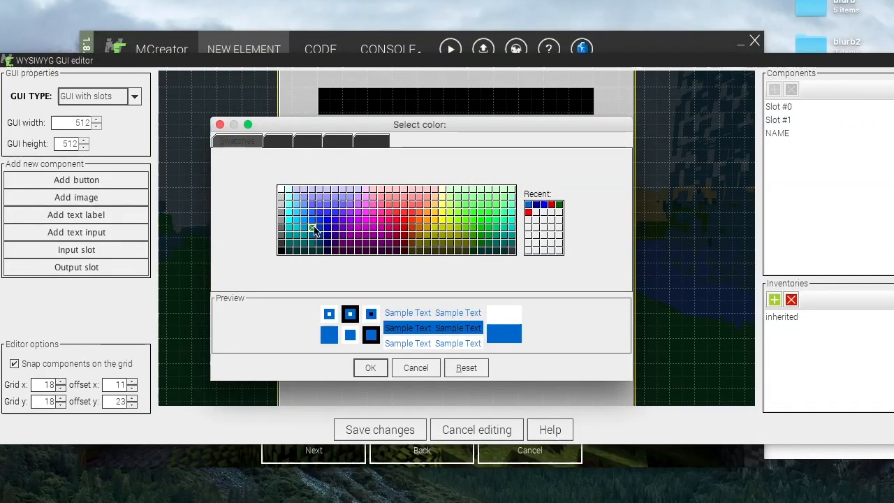
click(369, 368)
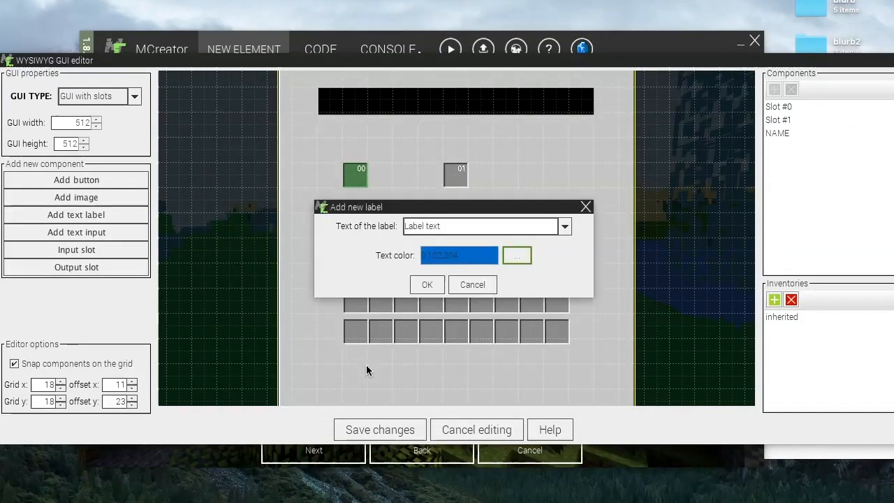
click(426, 285)
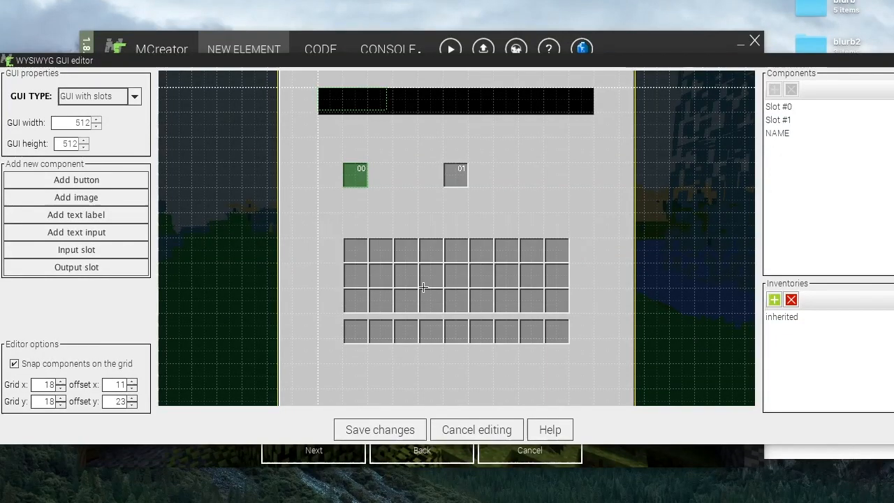
click(342, 128)
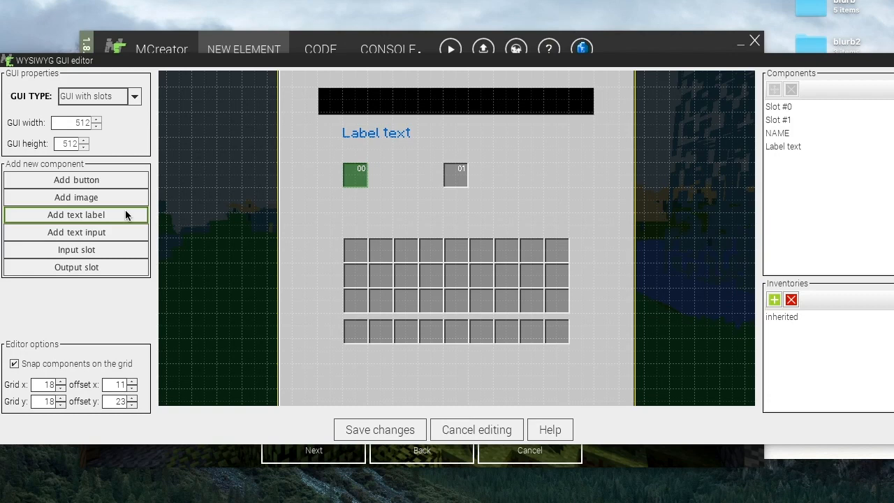
- Add the image skin.png from the texture pack creation/other folder and place it to the right of slot 01
click(84, 201)
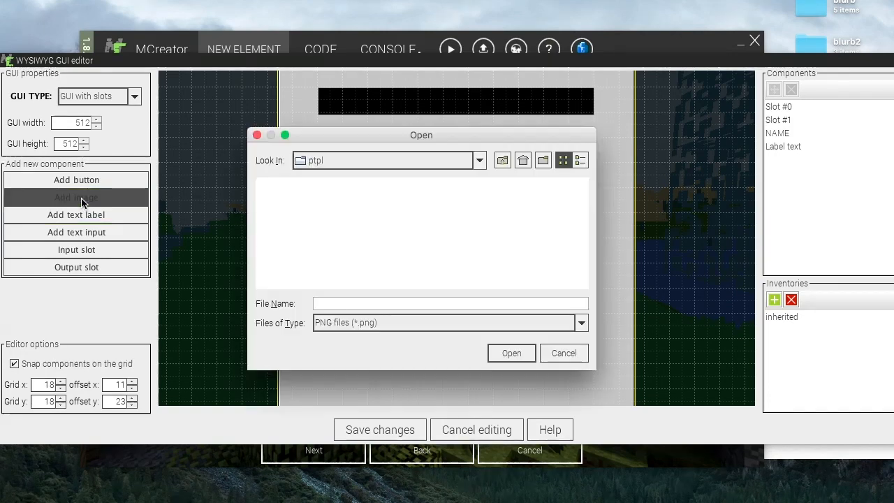
click(361, 156)
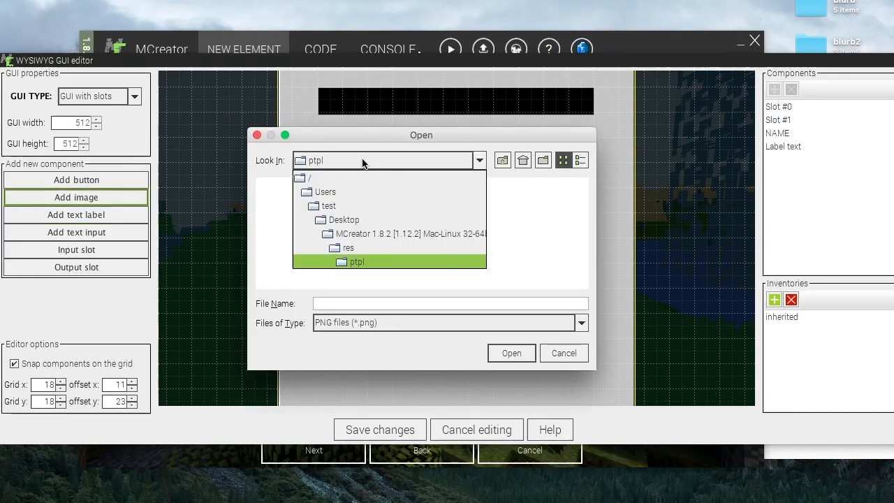
click(330, 219)
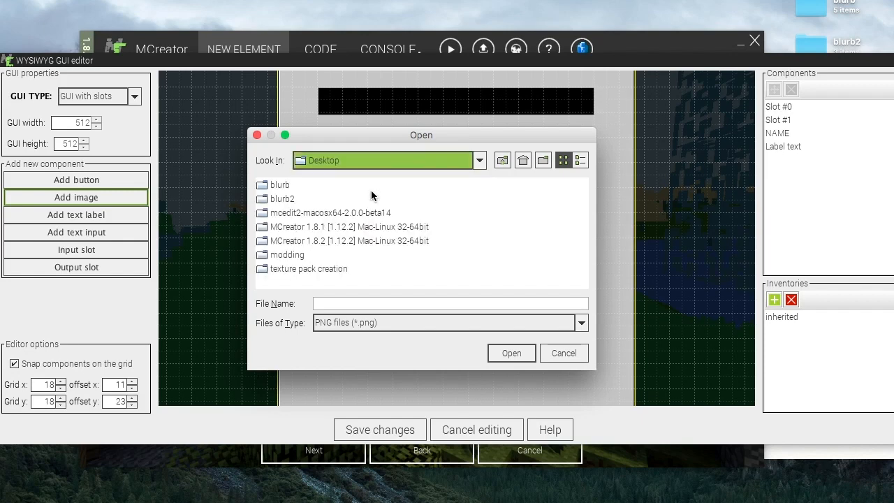
double_click(267, 268)
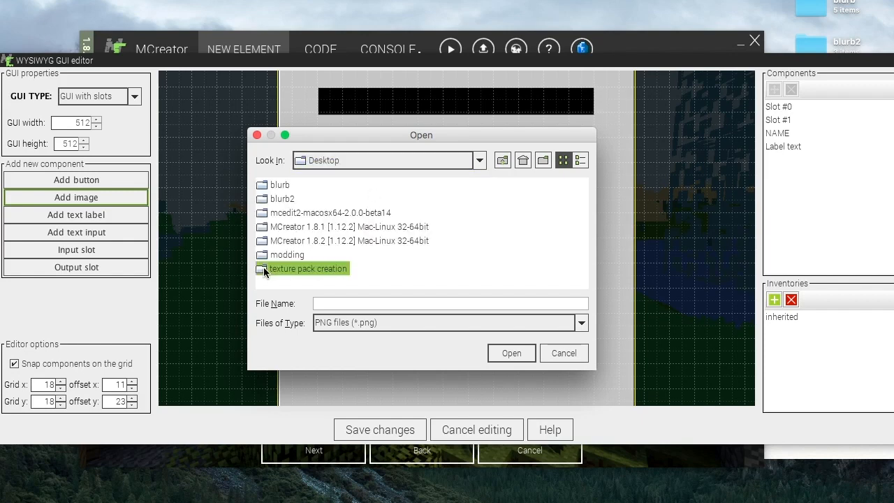
double_click(263, 213)
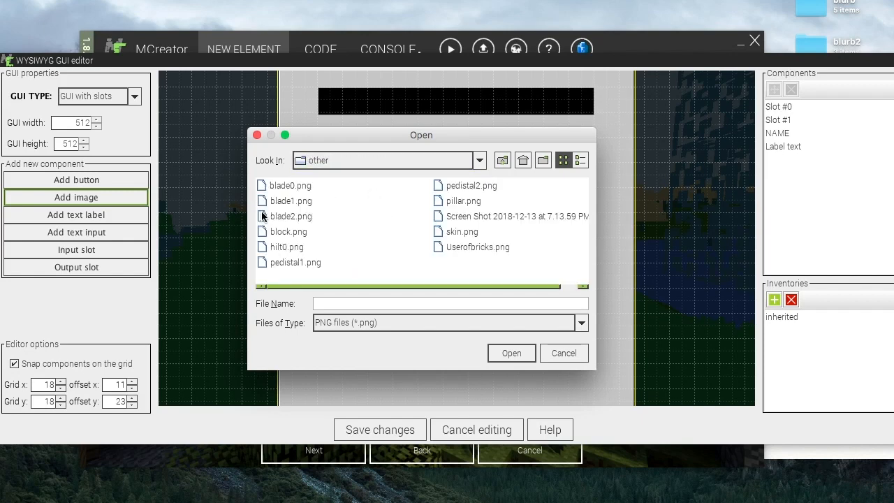
click(458, 231)
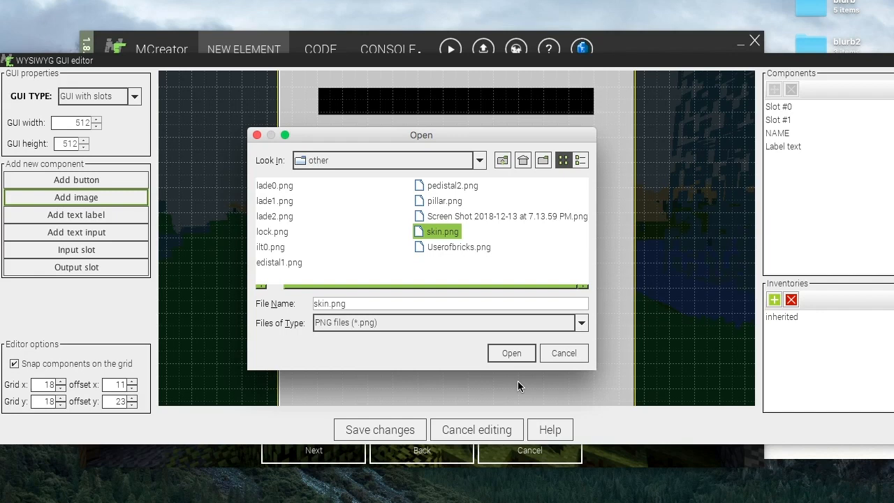
click(511, 353)
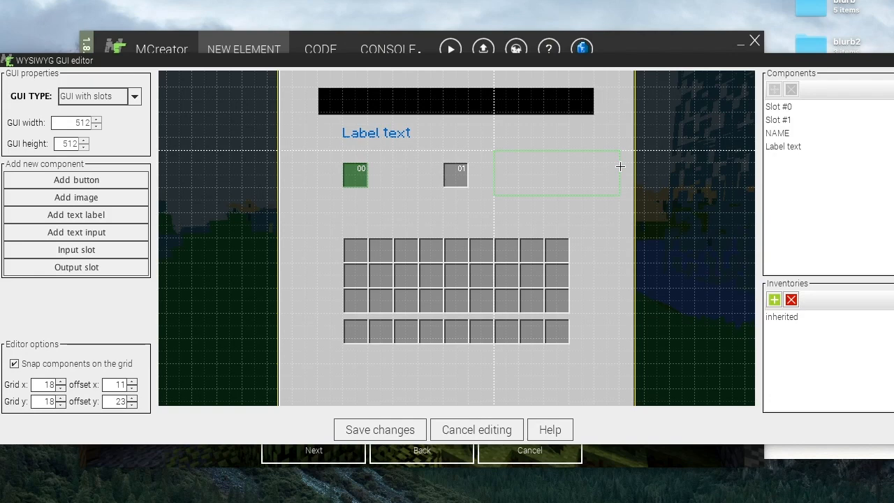
click(619, 166)
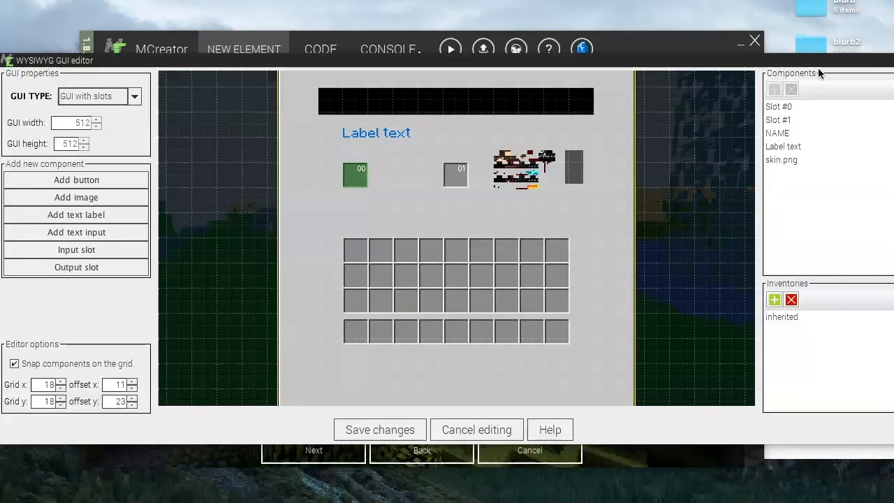
- Open the skin.png file from the texture pack creation/other folder on the desktop to preview it
drag(828, 60, 680, 59)
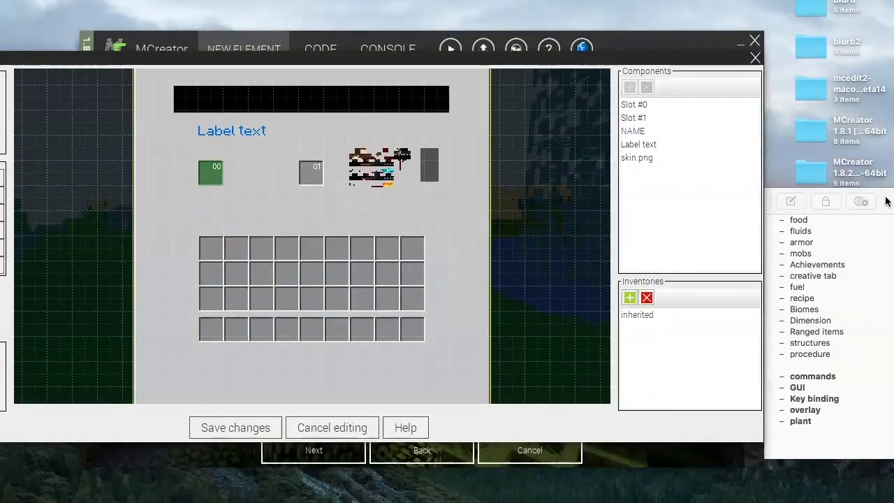
drag(887, 199, 809, 304)
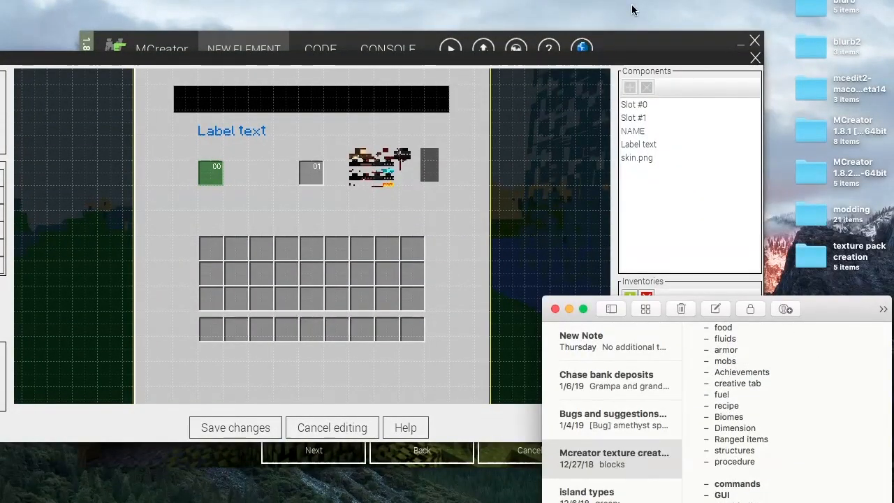
click(634, 43)
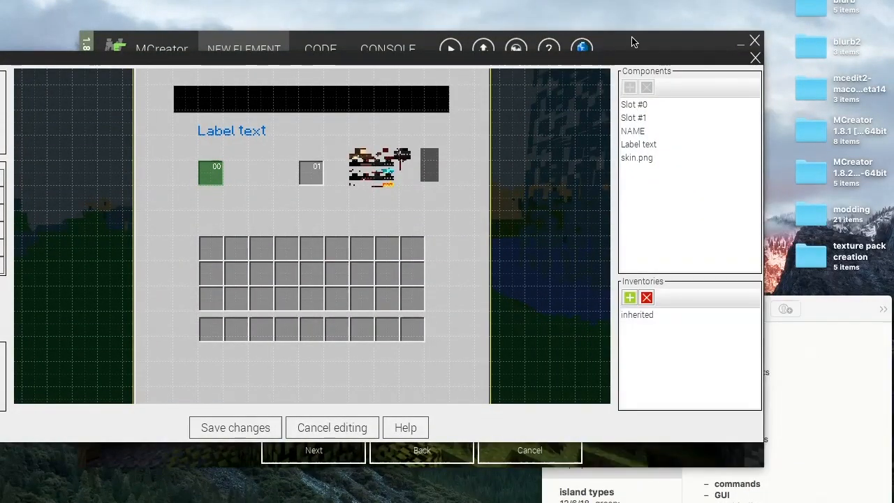
click(811, 260)
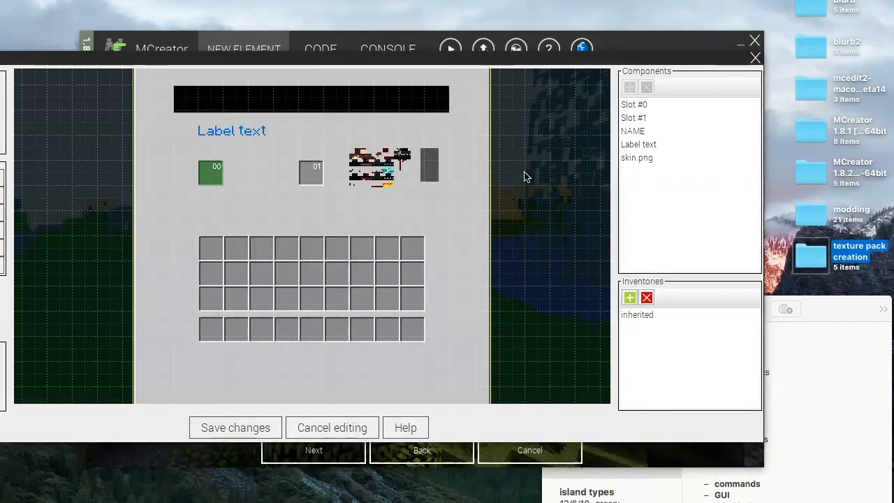
key(super+o)
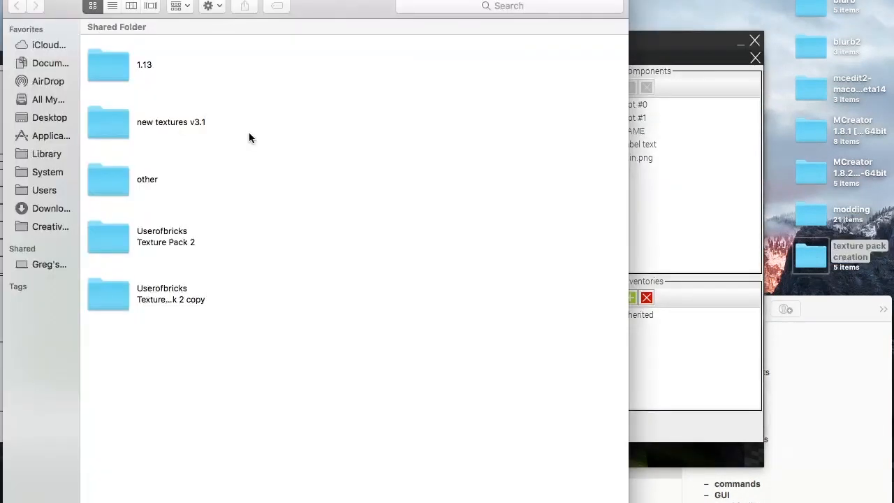
double_click(109, 179)
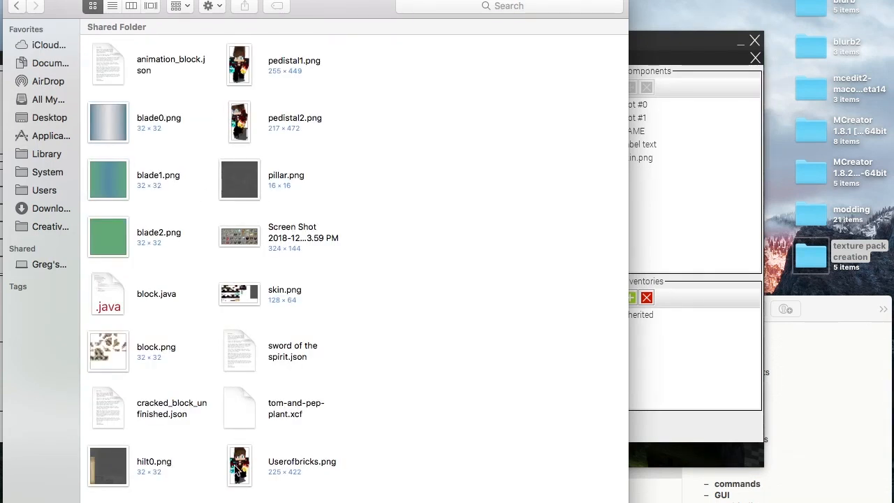
click(236, 297)
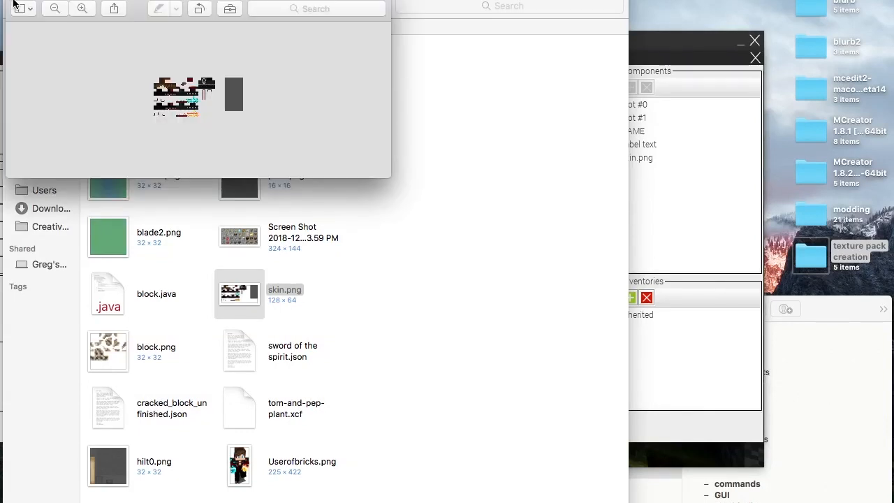
- Inspect the skin.png image in the preview window and return to the maximized GUI editor
drag(58, 0, 565, 106)
click(12, 0)
scroll(643, 226, up, 5)
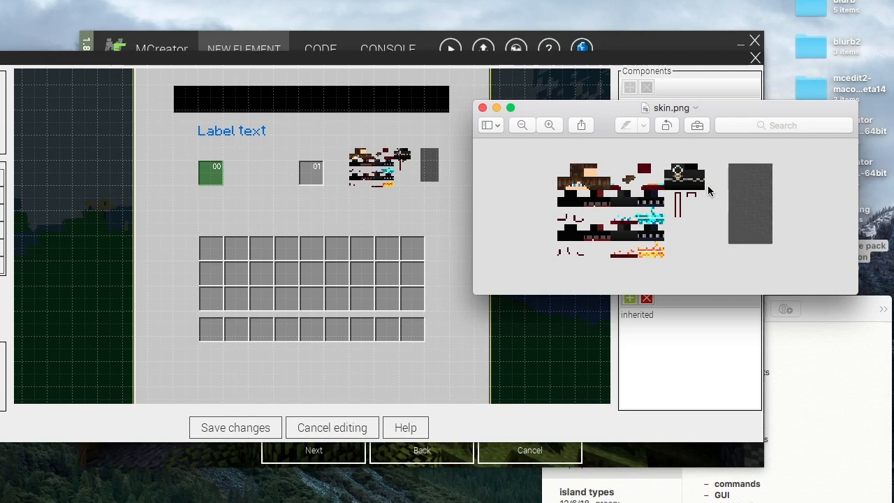
click(791, 162)
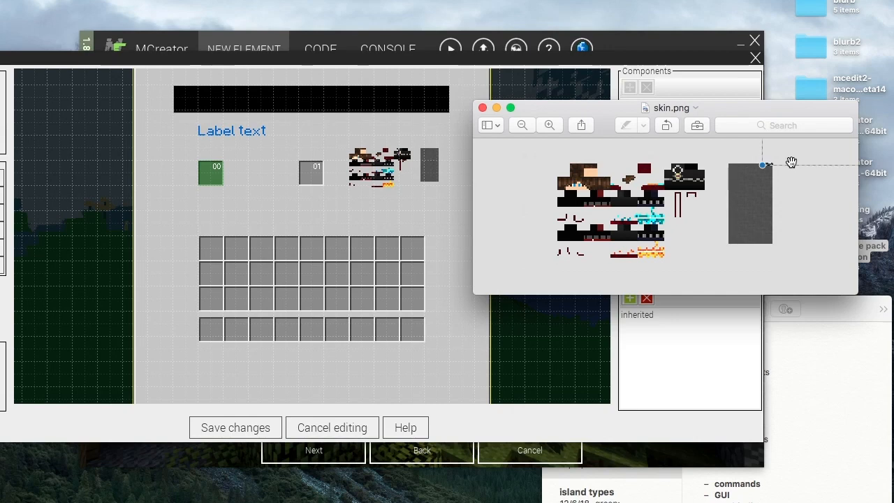
drag(791, 162, 571, 271)
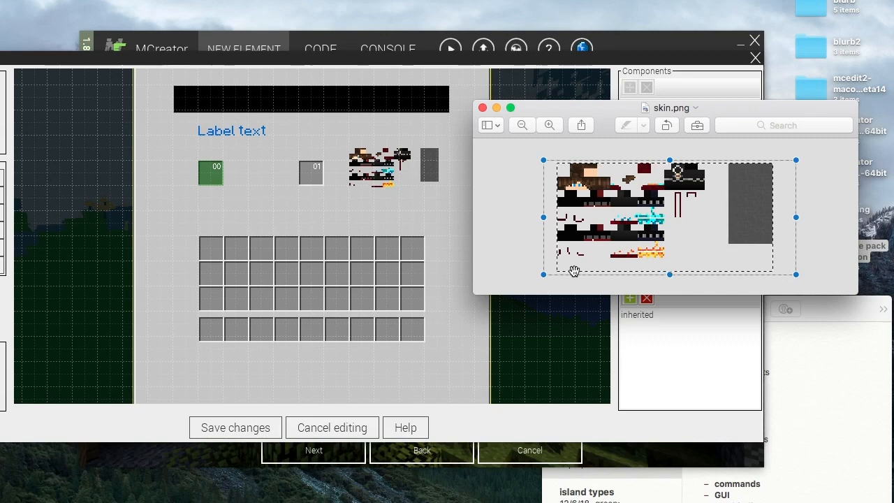
mouse_move(546, 274)
mouse_down()
mouse_move(536, 280)
mouse_move(544, 278)
mouse_up()
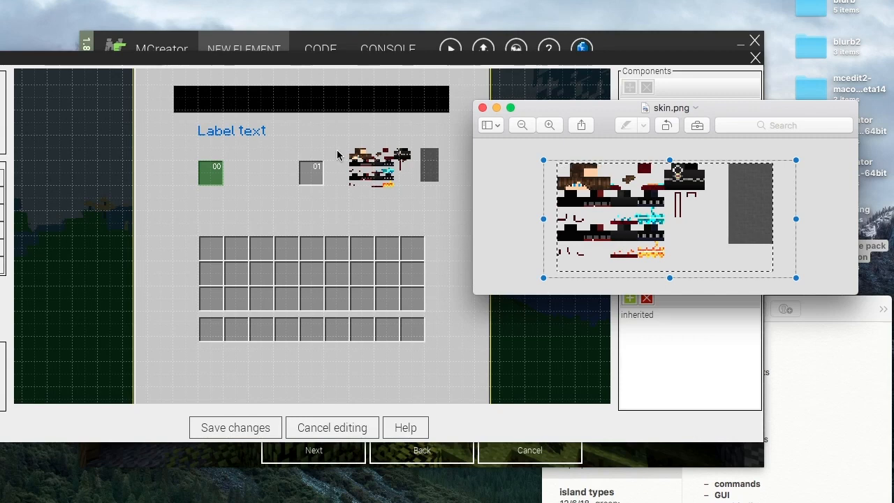
click(518, 182)
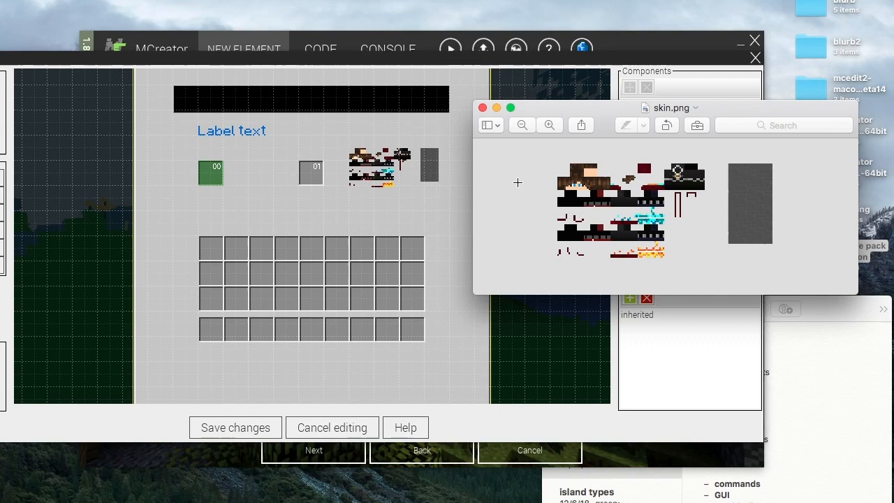
click(481, 108)
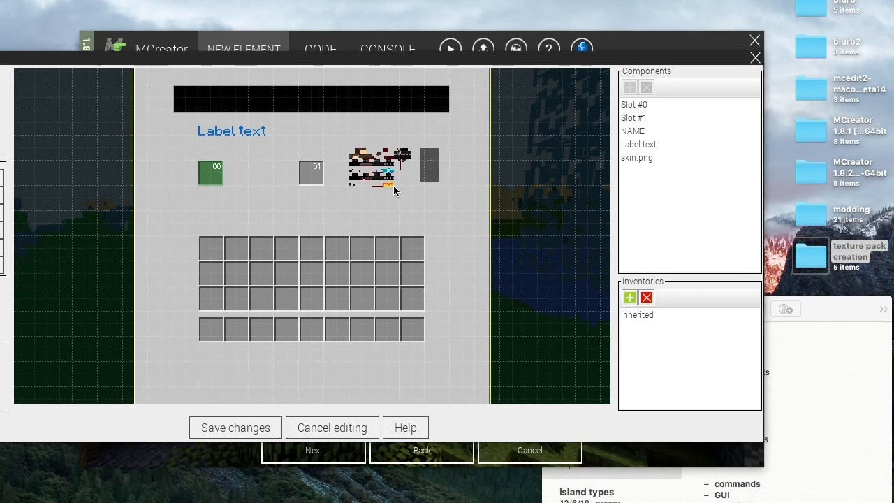
double_click(631, 60)
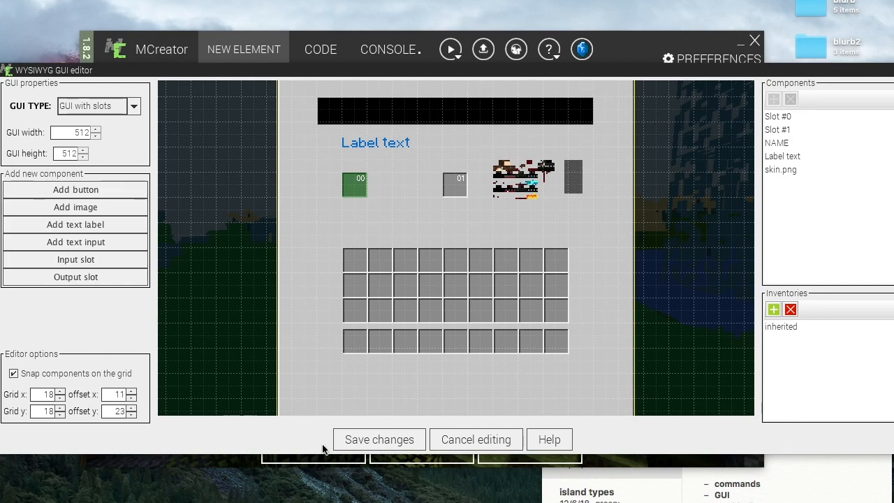
- Add a button labelled text that runs the Opernmelter procedure, place it below the slots, and disable grid snapping
click(98, 190)
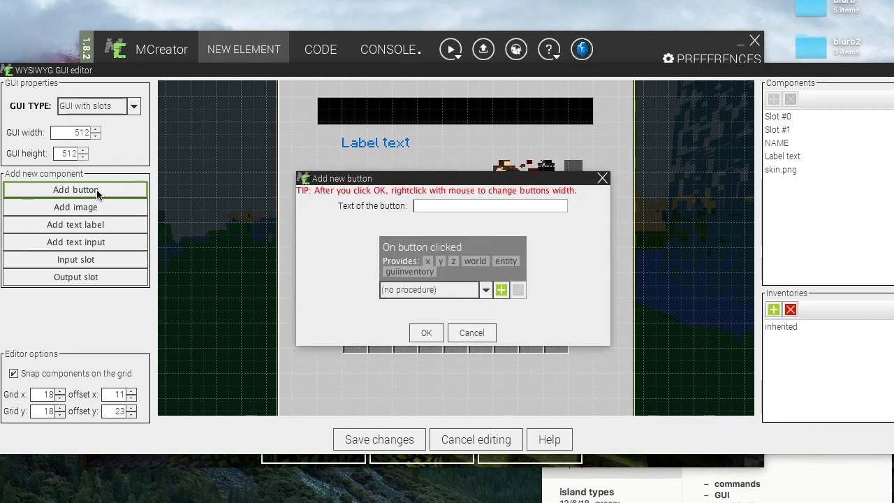
click(488, 291)
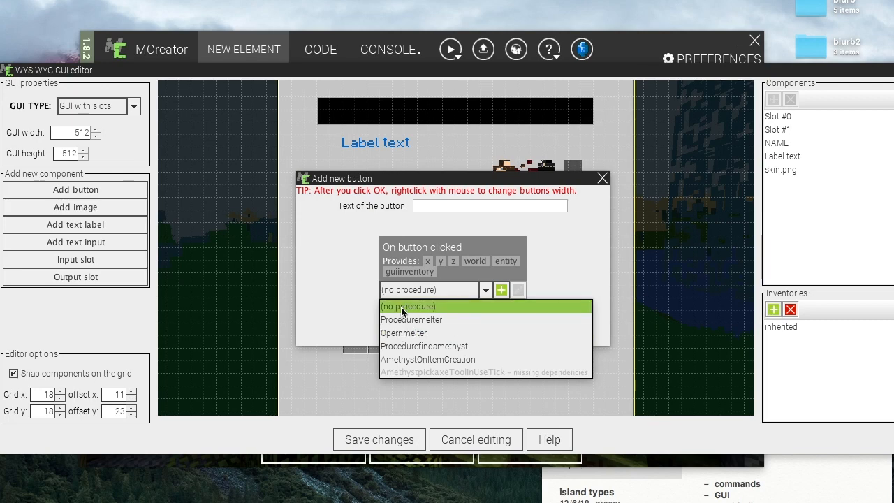
click(409, 332)
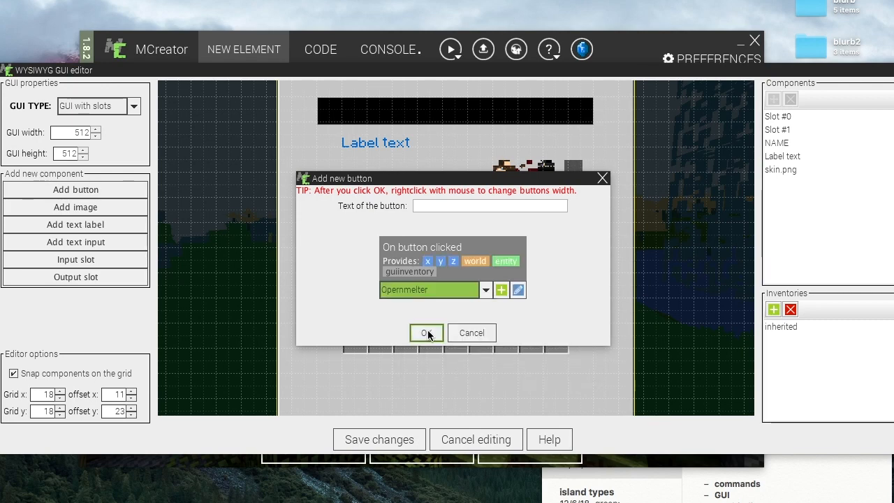
click(468, 206)
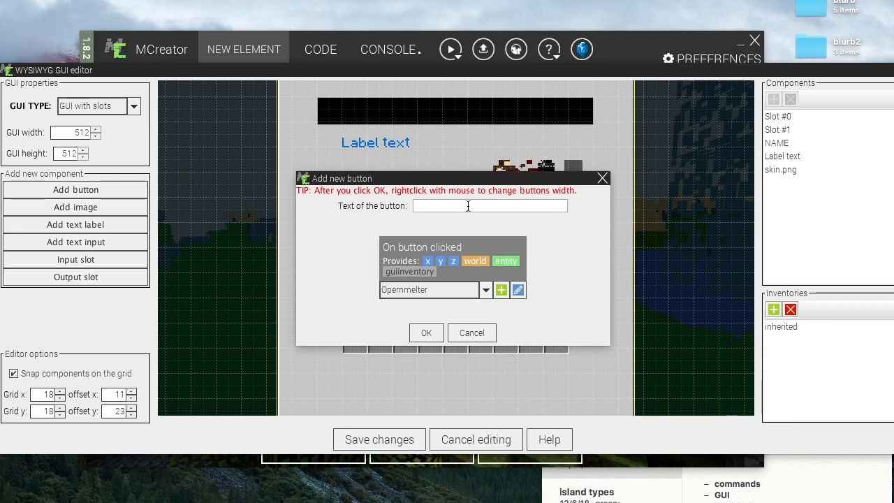
text(text)
click(427, 329)
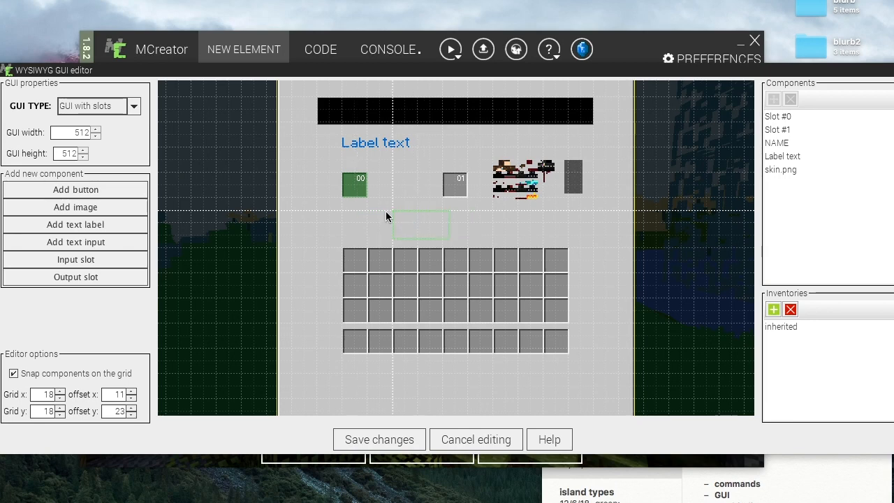
click(387, 215)
click(13, 373)
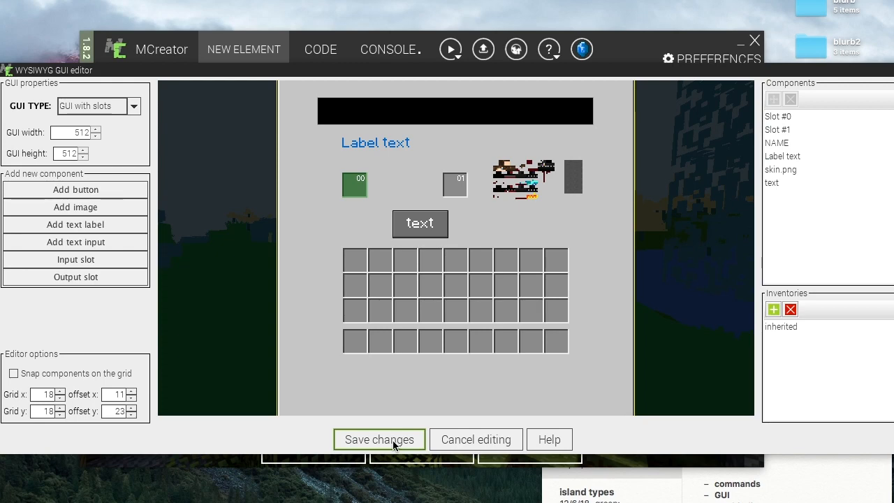
click(773, 310)
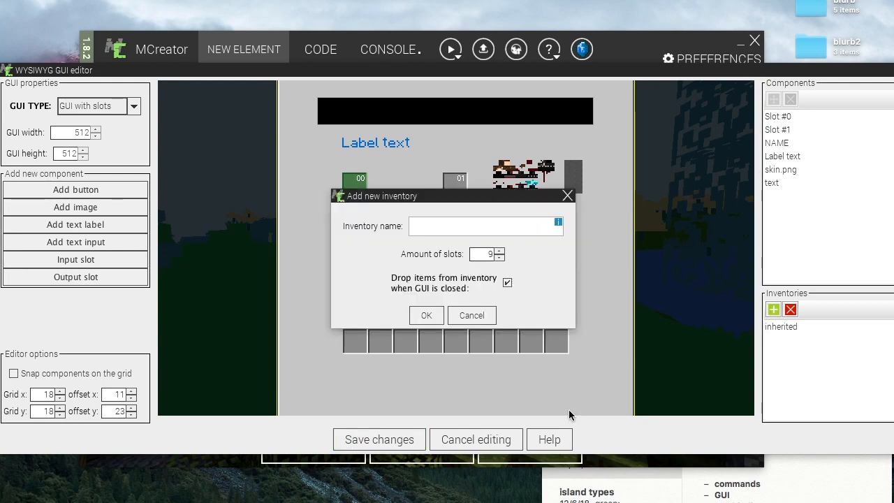
click(568, 196)
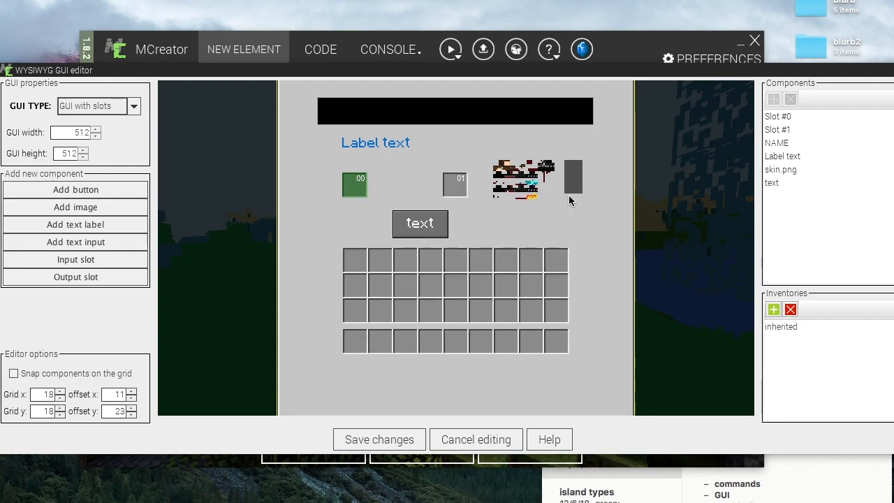
click(774, 309)
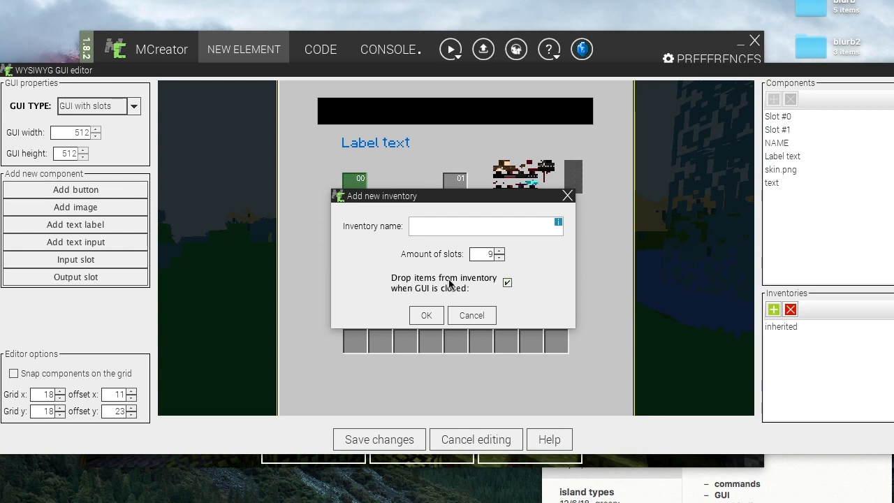
click(506, 282)
click(475, 317)
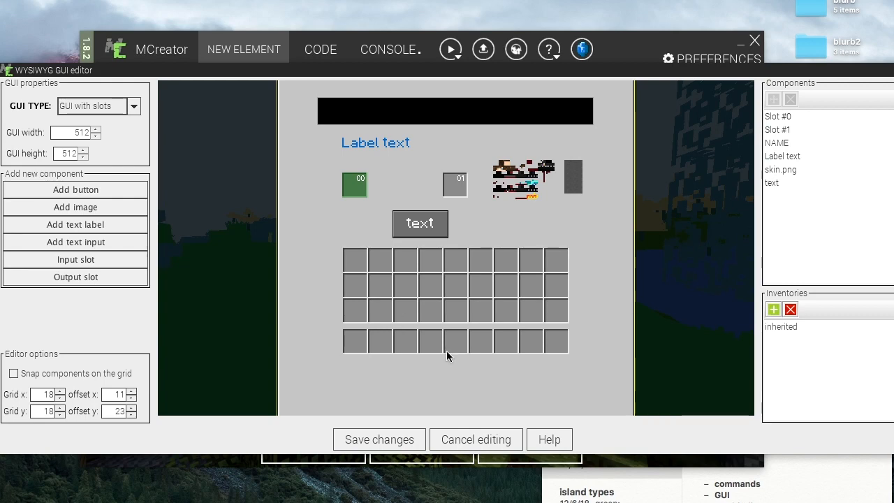
- Save the GUI changes and reopen the GUI editor
click(379, 438)
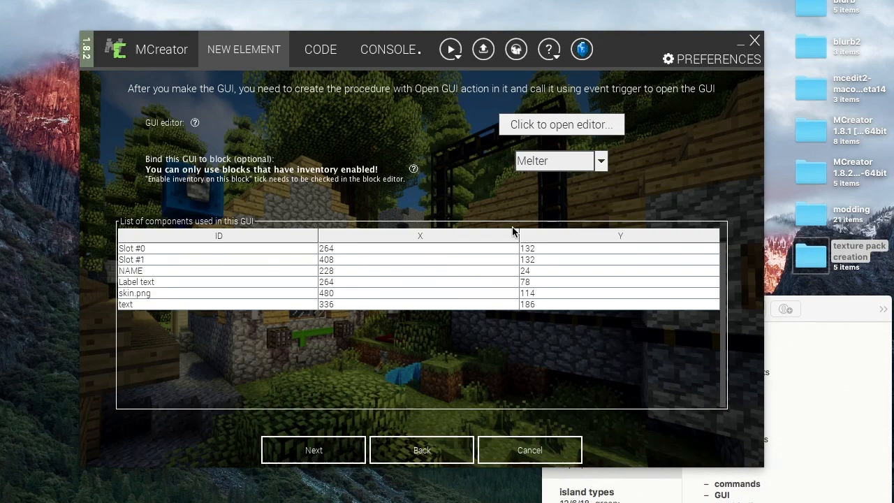
click(594, 125)
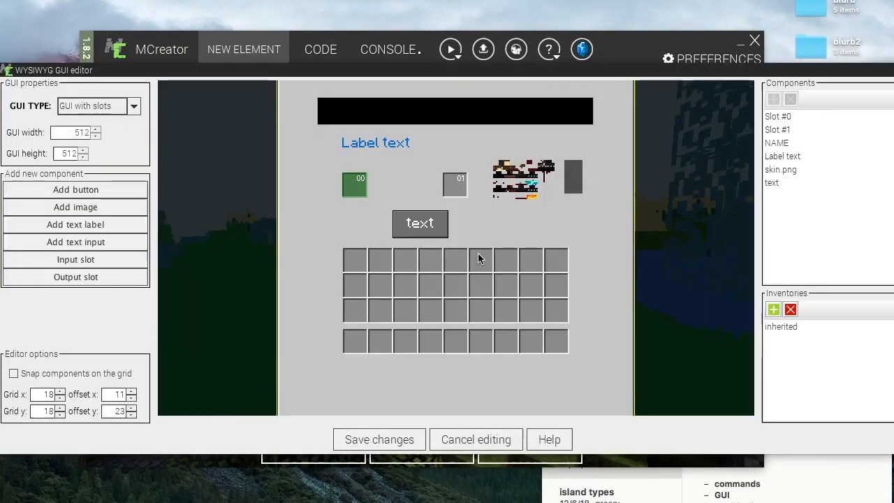
- Begin adding a button to the GUI and create a new procedure for its click trigger
click(76, 189)
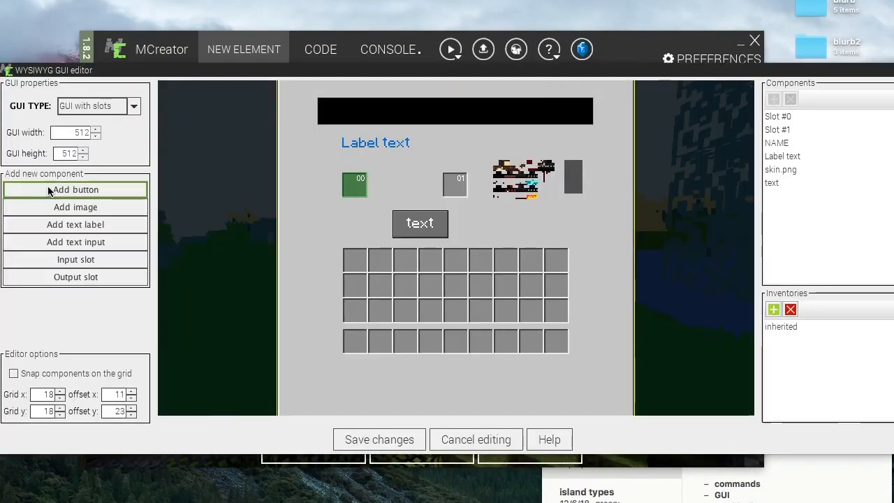
click(500, 289)
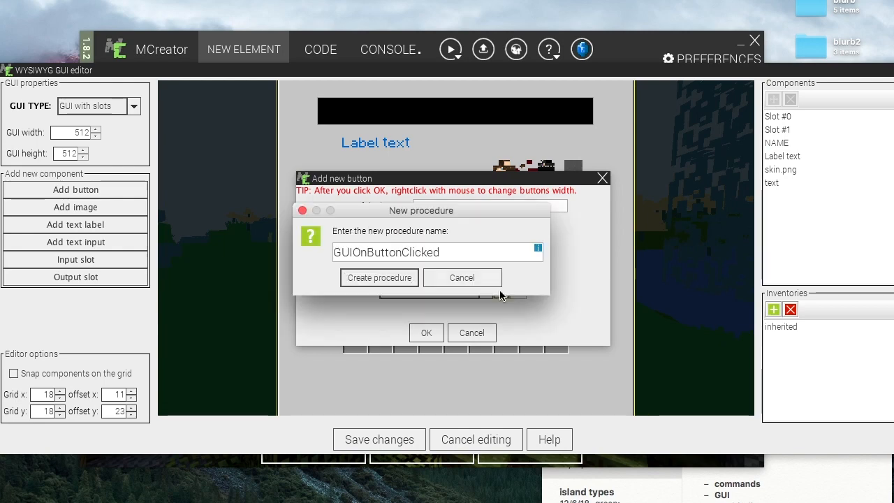
click(379, 278)
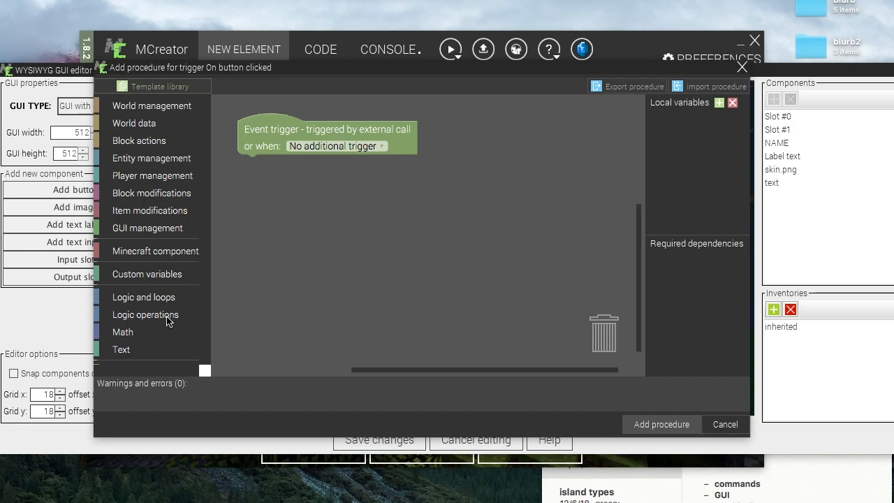
- Try building an Open GUI block for MelterGUI under the trigger, then cancel the procedure and the new button
click(137, 178)
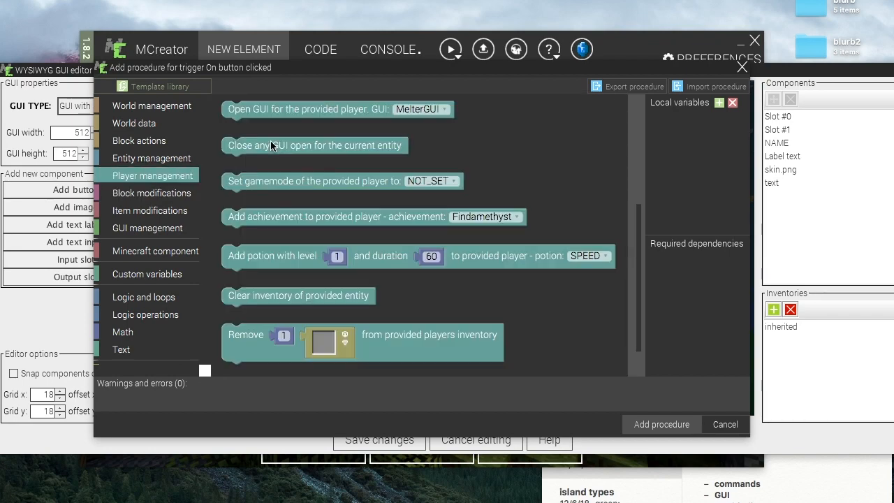
click(381, 113)
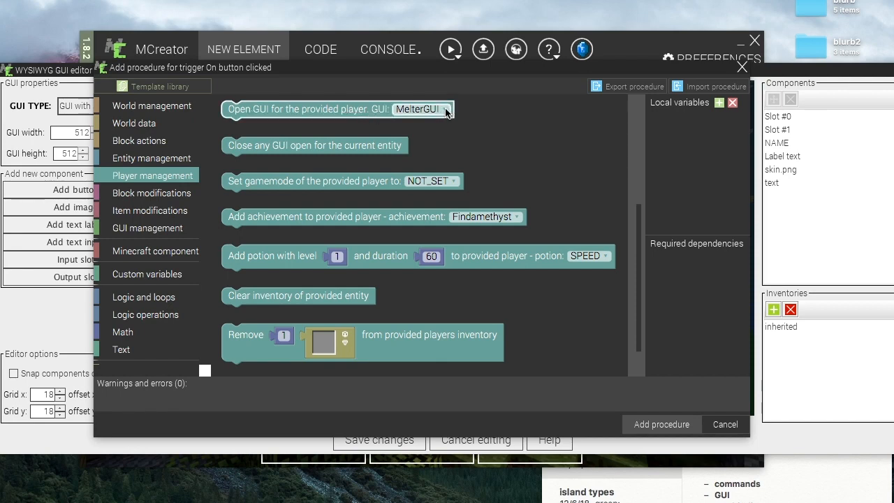
drag(346, 112, 366, 163)
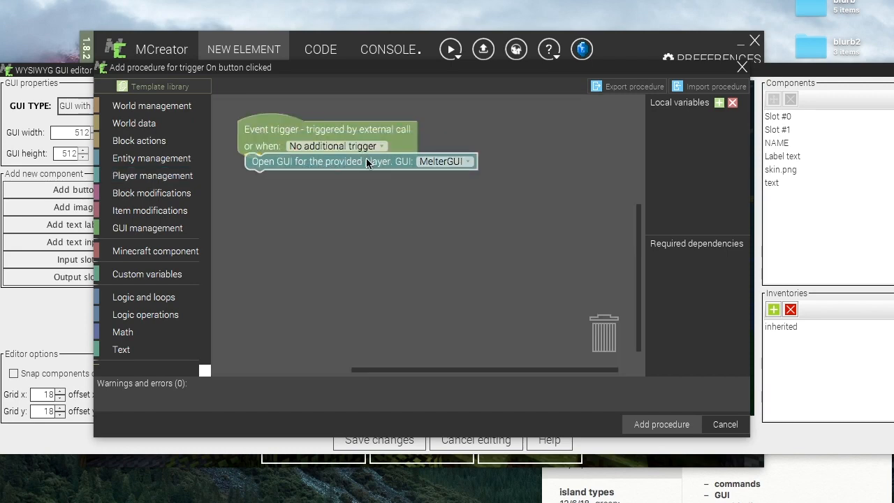
click(452, 162)
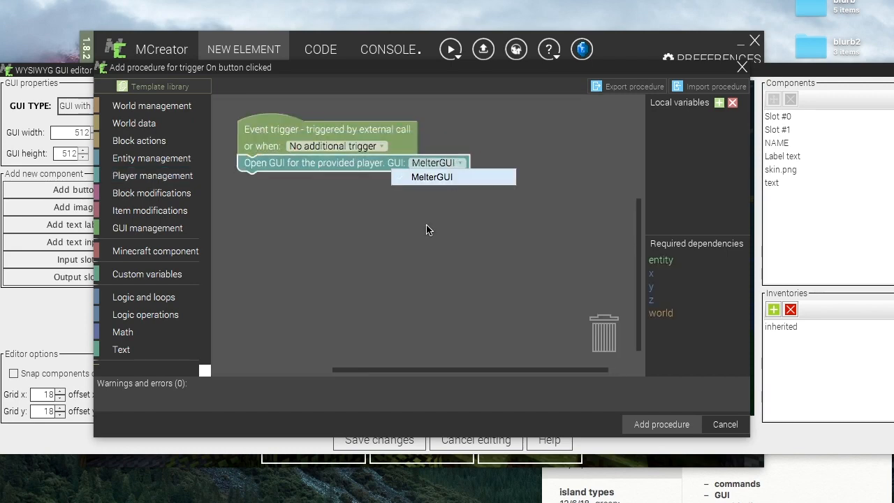
click(440, 207)
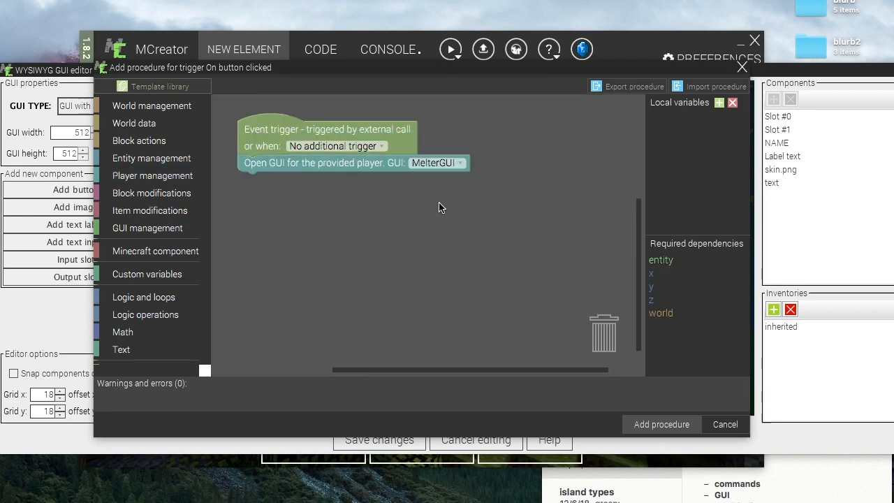
click(461, 163)
click(419, 242)
click(722, 424)
click(464, 332)
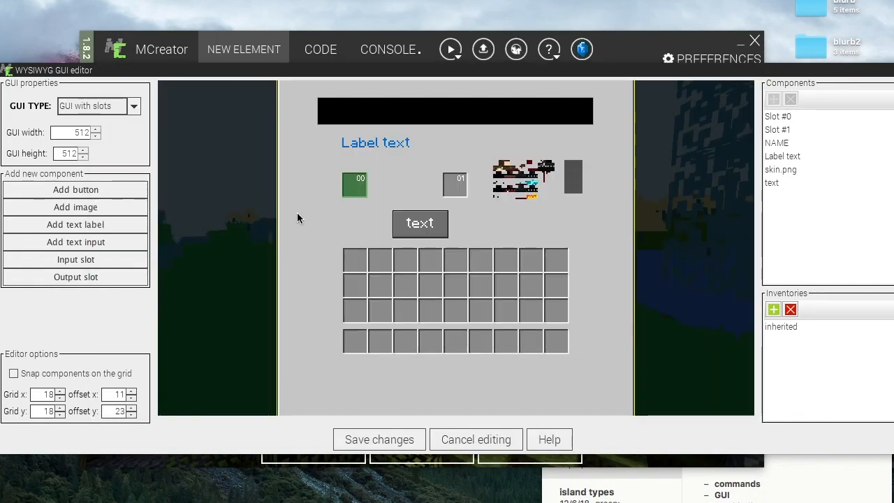
- Try adding a text input named hfhjdkd at the top of a new GUI, then discard the editing
click(387, 440)
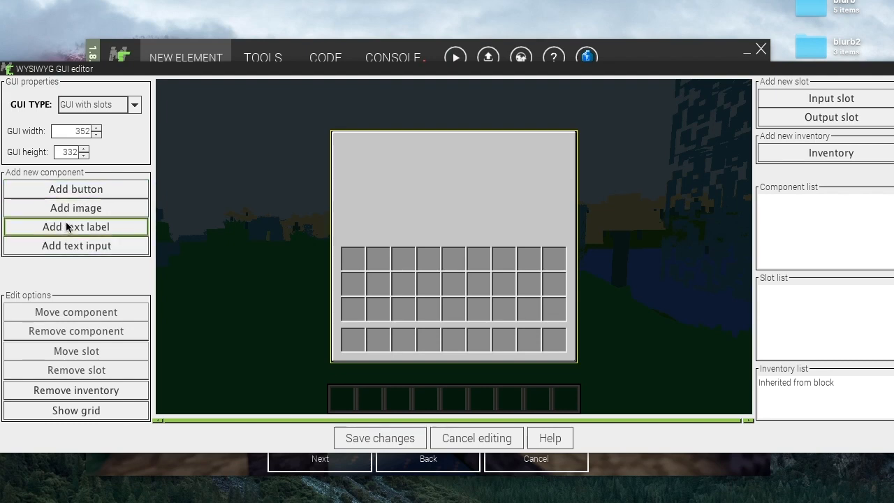
click(62, 246)
click(433, 270)
text(hfhjdkd)
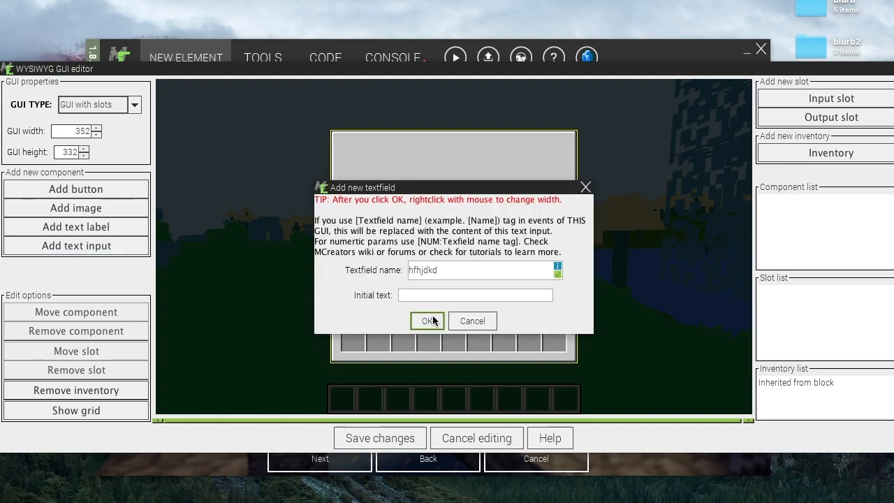
click(427, 320)
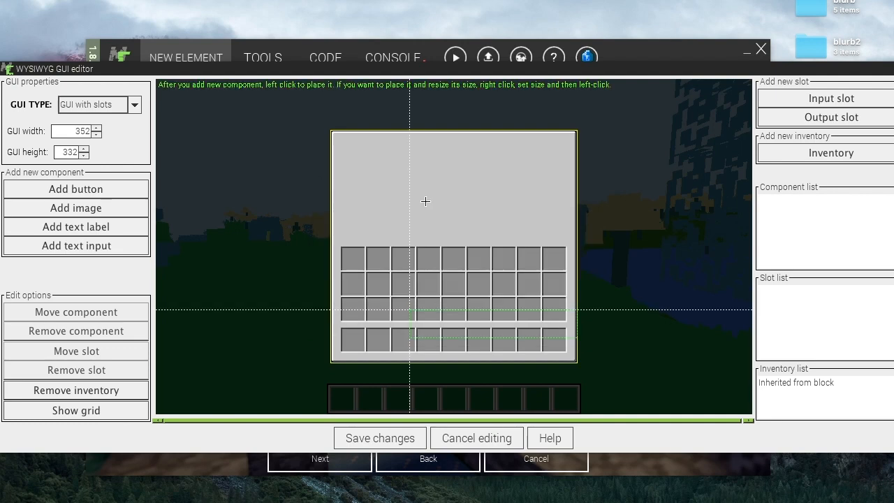
click(347, 142)
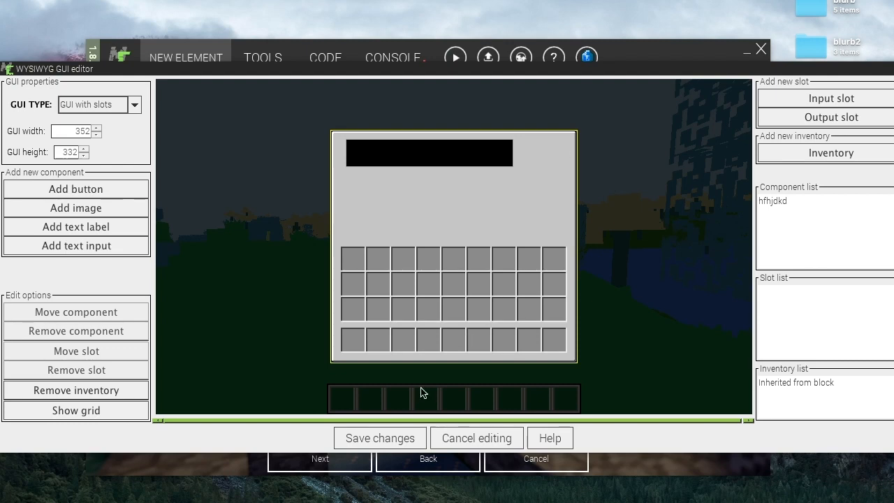
click(451, 440)
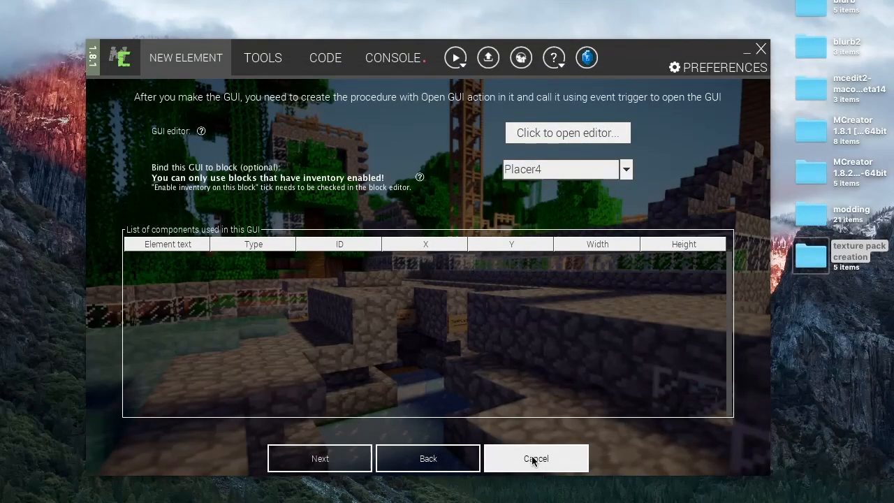
click(532, 455)
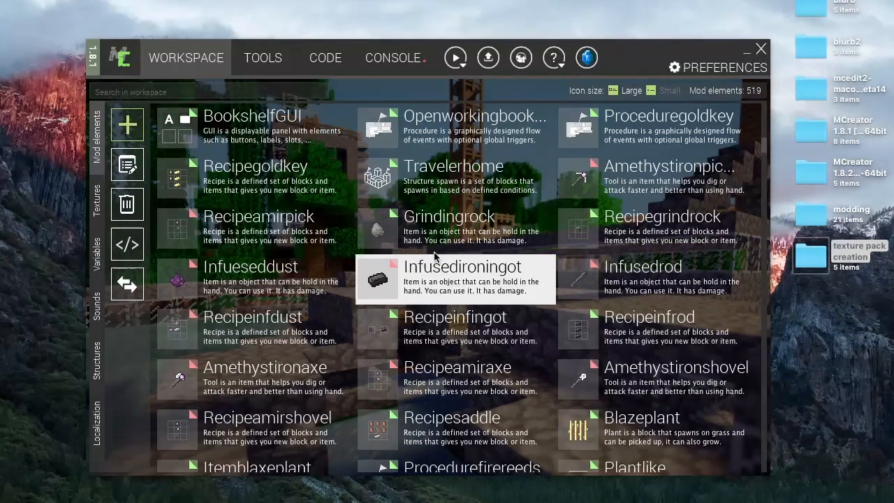
- Open the TravelerGUI element in the GUI editor to examine its trader layout, then close it
scroll(434, 257, down, 10)
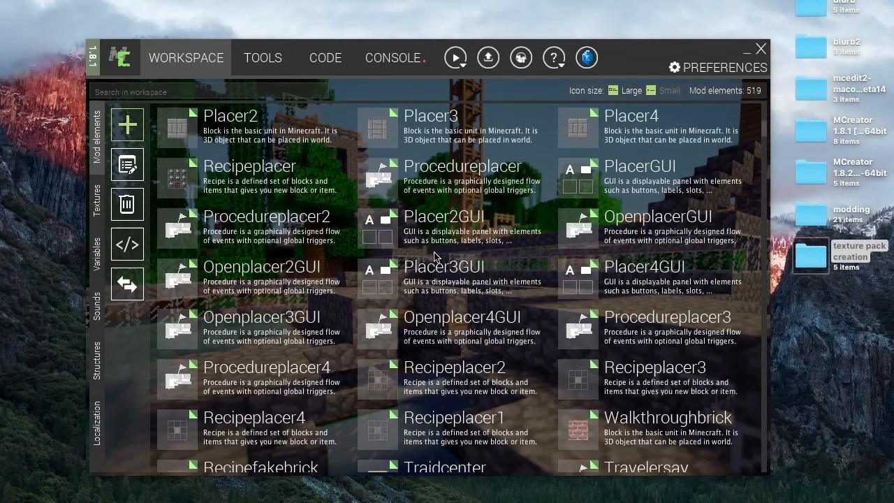
scroll(435, 257, up, 5)
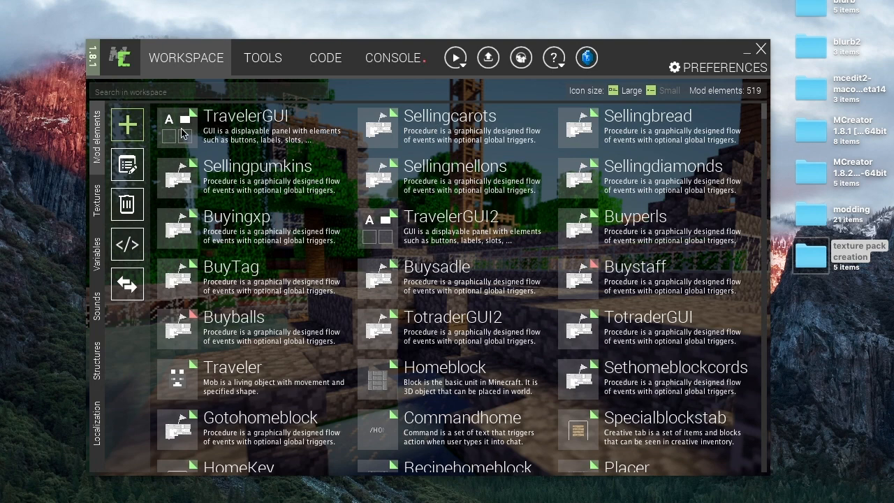
double_click(183, 134)
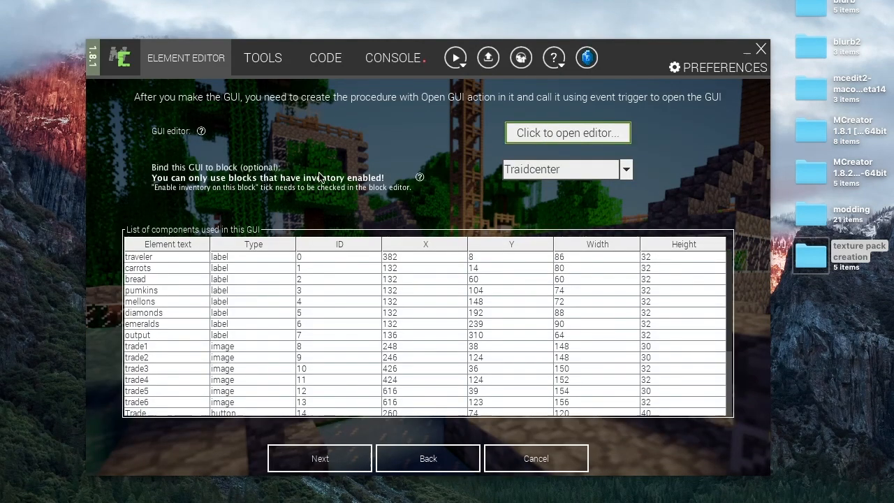
click(531, 133)
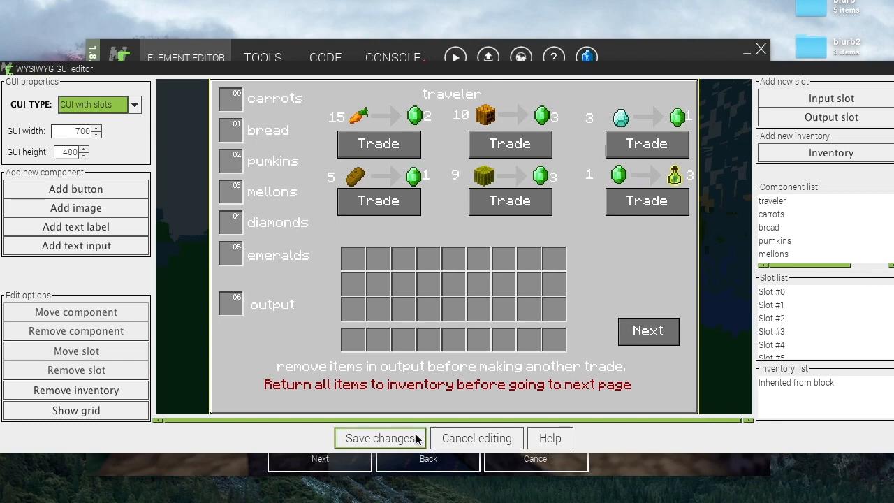
click(469, 438)
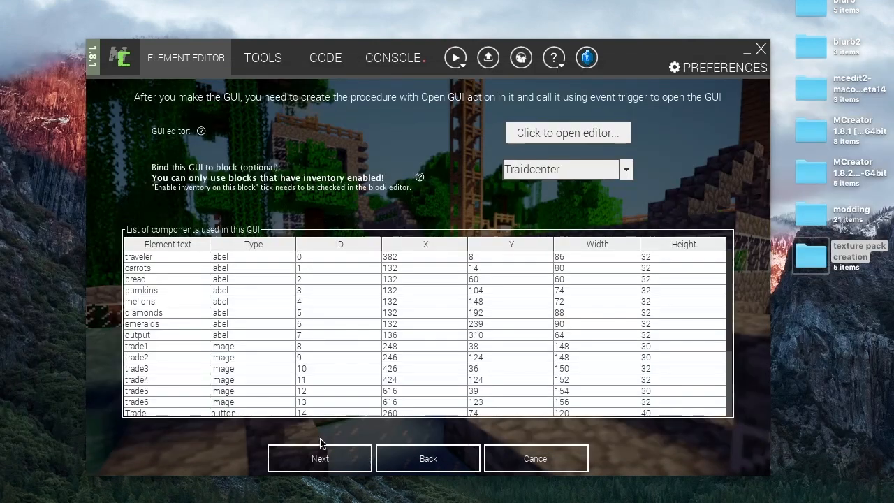
click(529, 457)
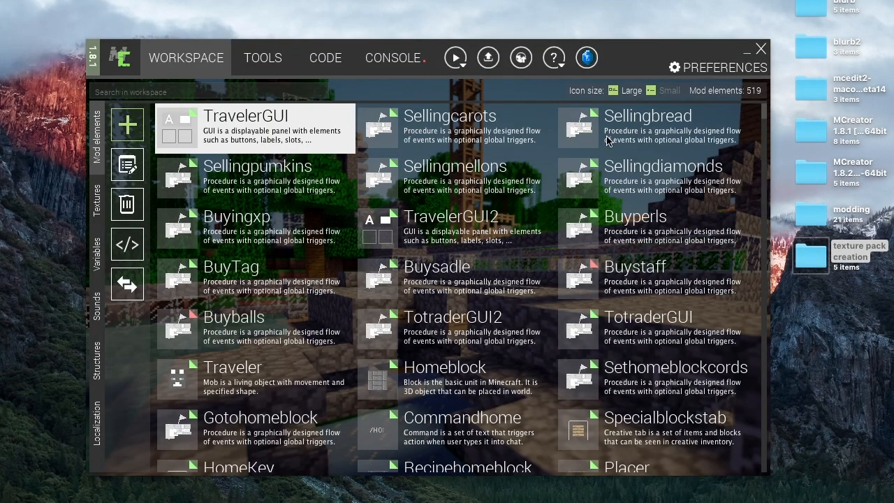
- Open the Sellingcarots procedure and pan across its blocks to examine the trade logic
double_click(378, 132)
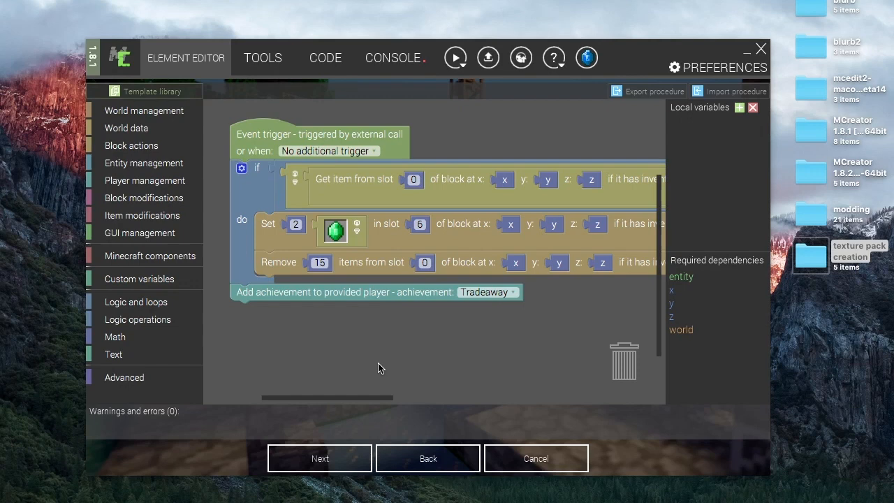
drag(401, 343, 200, 366)
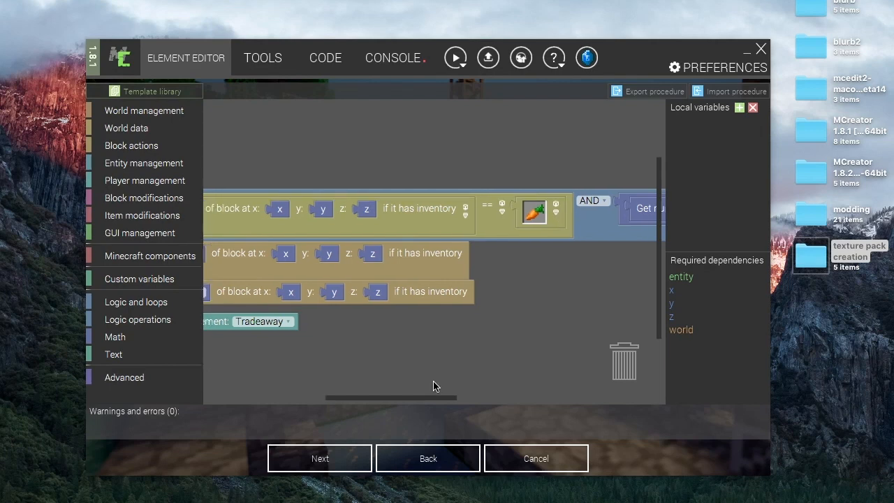
drag(433, 386, 580, 381)
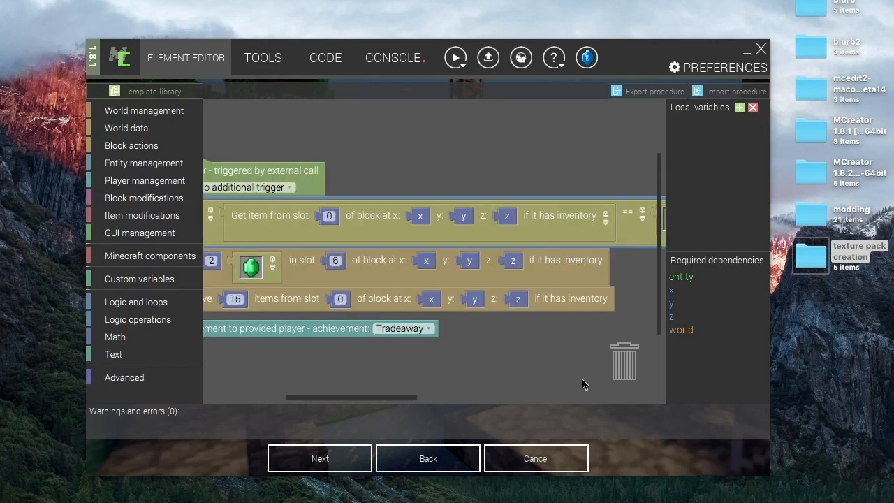
drag(206, 204, 234, 208)
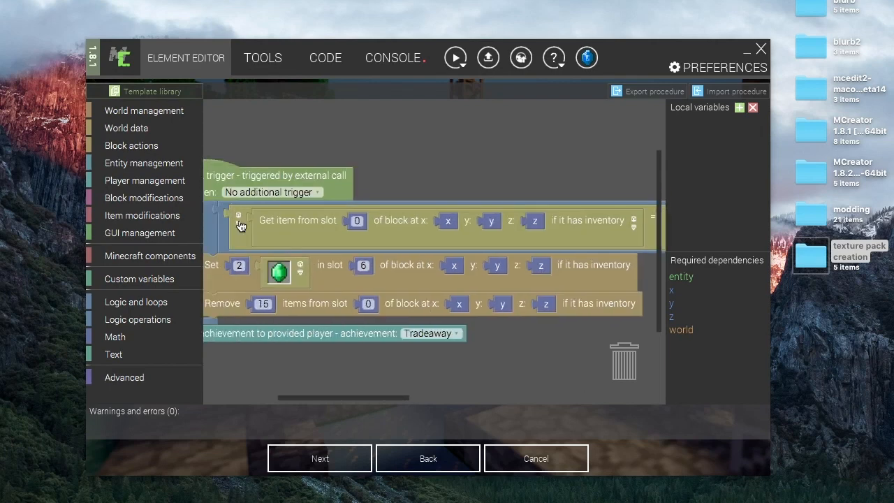
scroll(240, 225, down, 3)
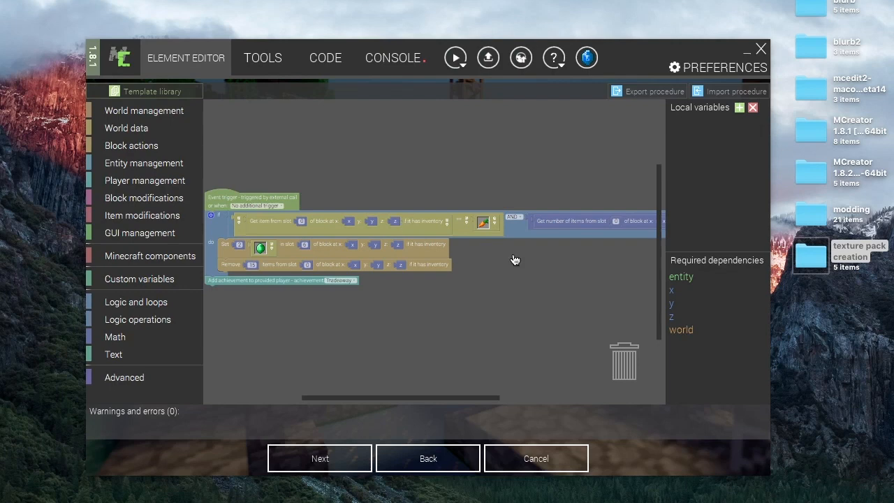
drag(552, 272, 487, 271)
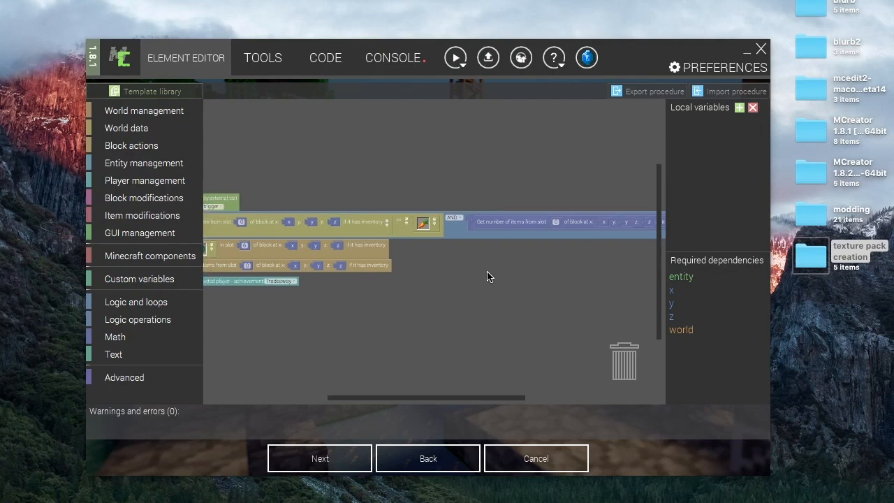
drag(555, 277, 431, 281)
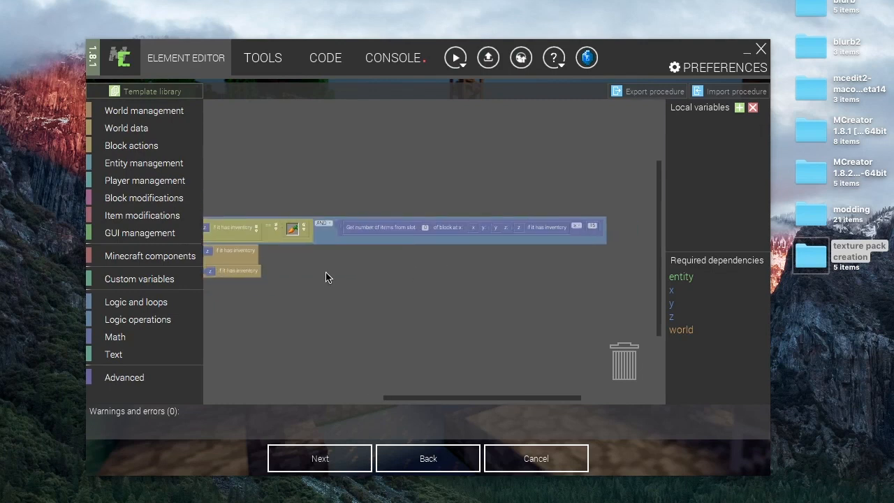
drag(334, 276, 605, 293)
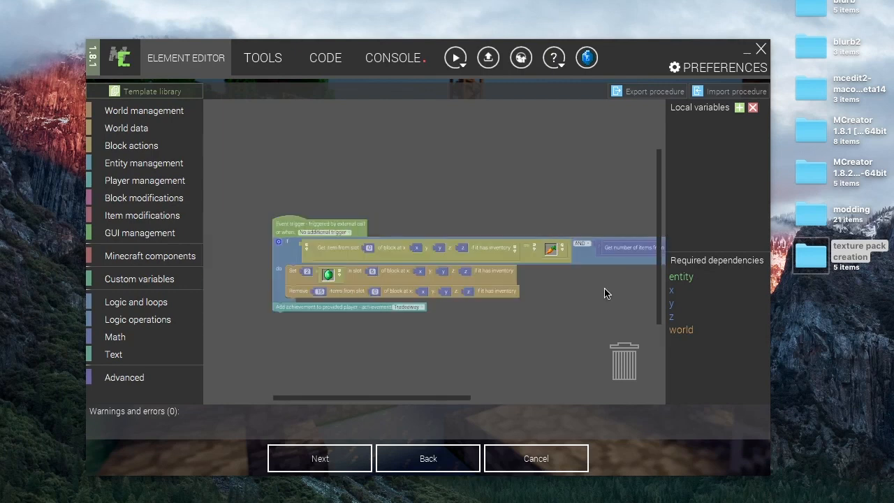
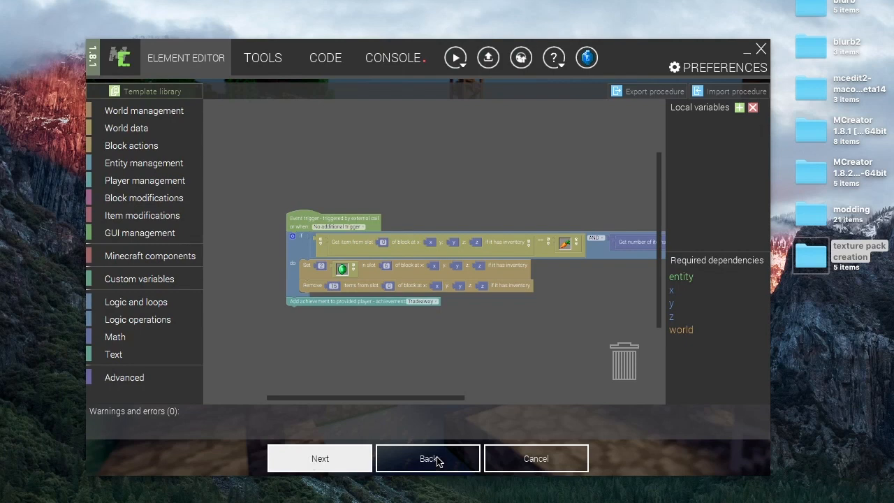
- Close the Sellingcarots procedure and the open MelterGUI element without saving changes
click(511, 456)
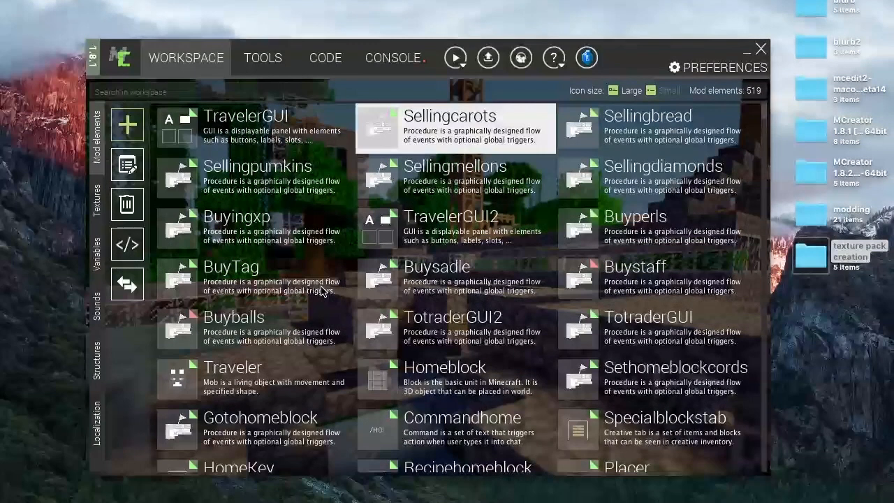
scroll(323, 291, down, 3)
scroll(323, 291, up, 3)
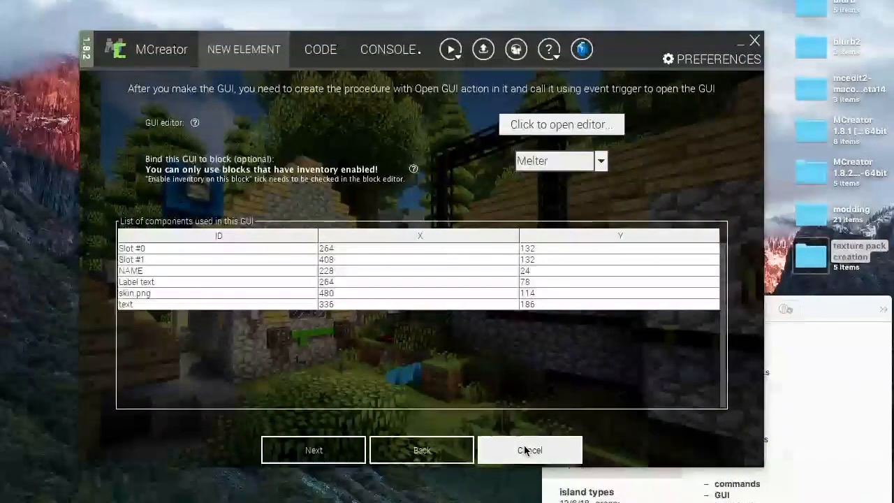
click(525, 450)
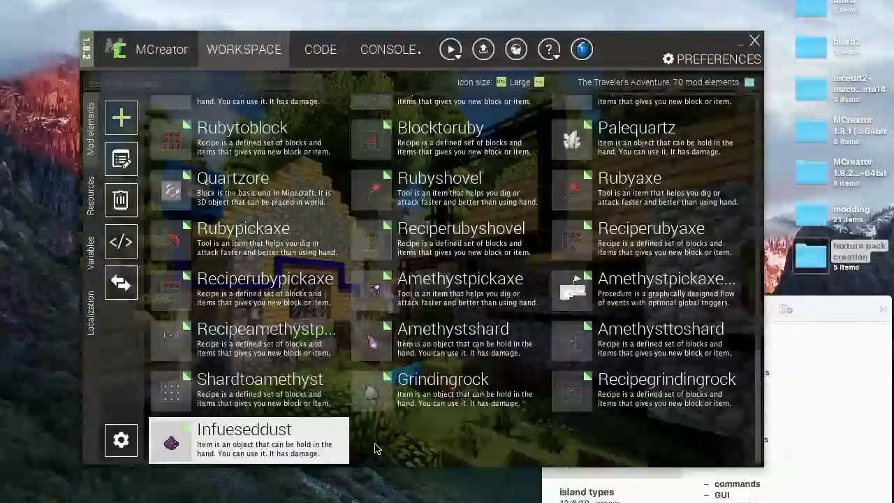
- Open the MelterGUI element in the GUI editor to examine its slot layout, then close it
scroll(277, 238, up, 15)
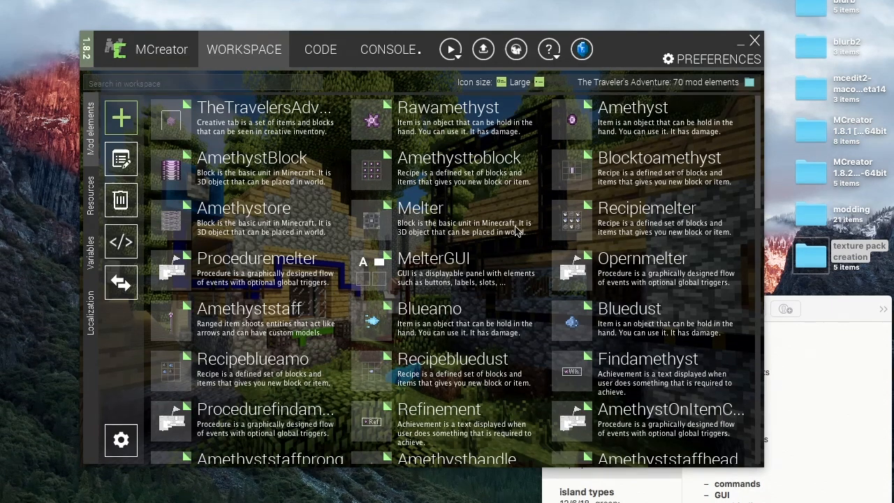
click(372, 272)
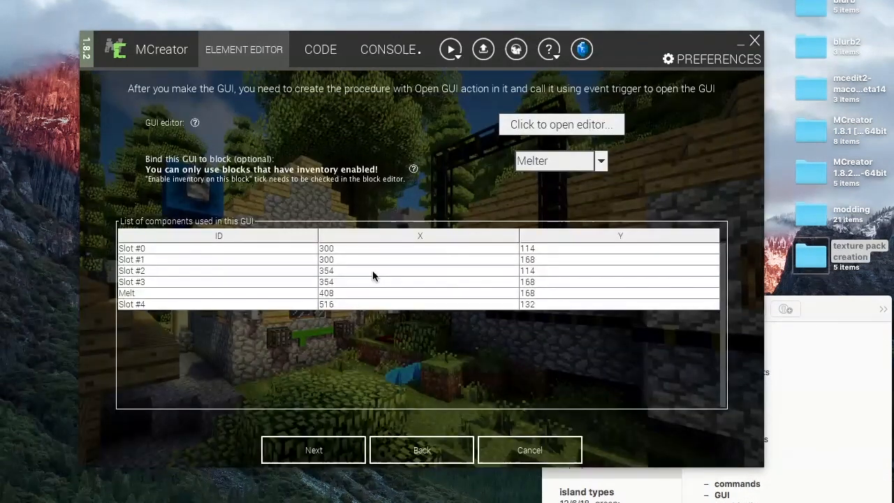
click(562, 126)
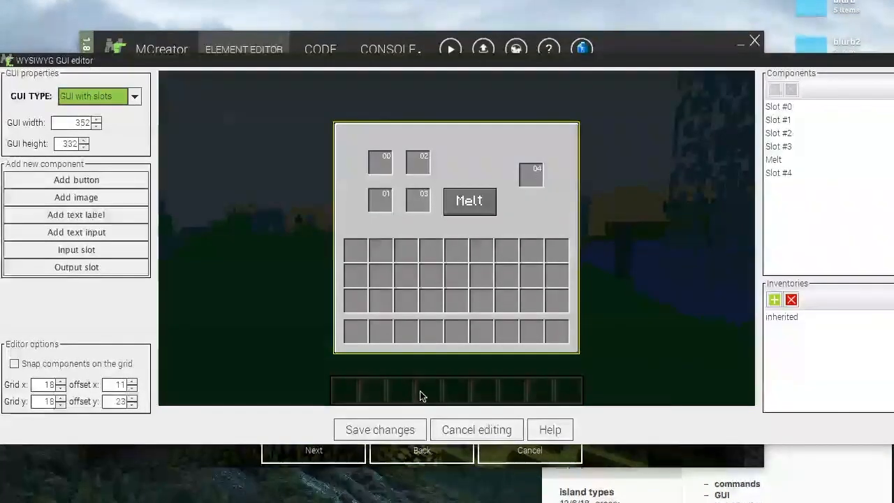
click(504, 430)
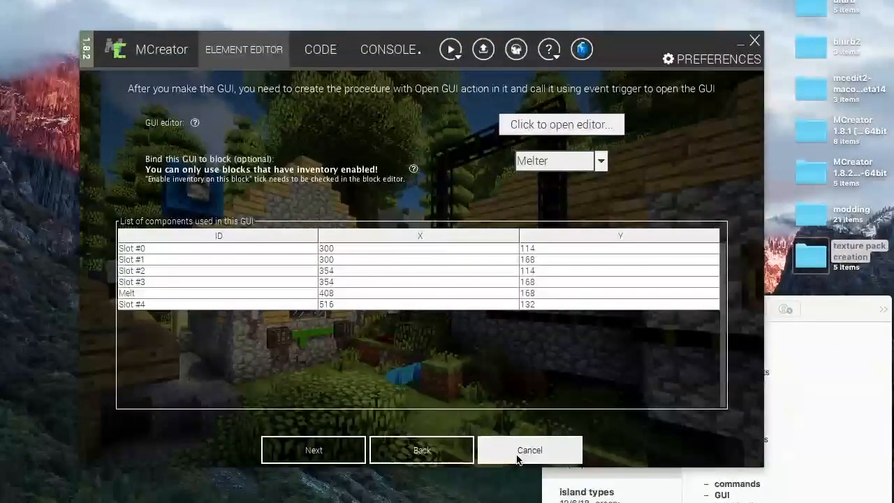
click(523, 454)
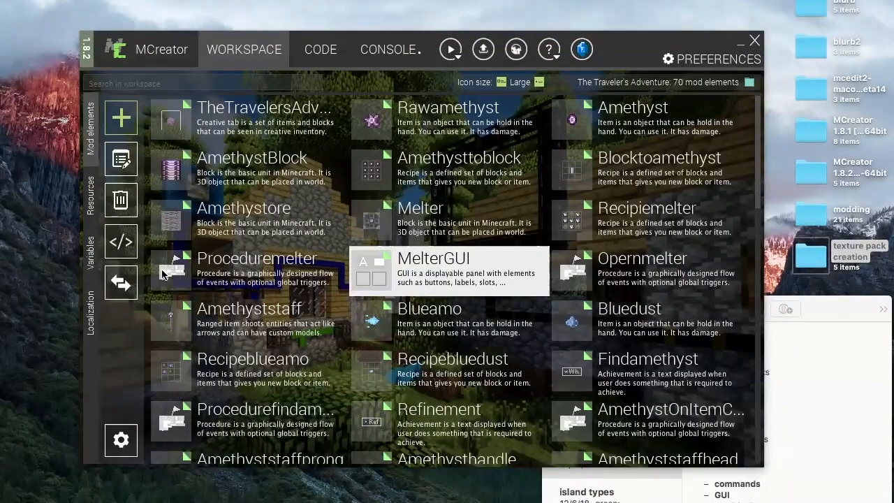
- Open the Proceduremelter procedure and pan across its blocks to examine the melting logic, then close it
double_click(174, 272)
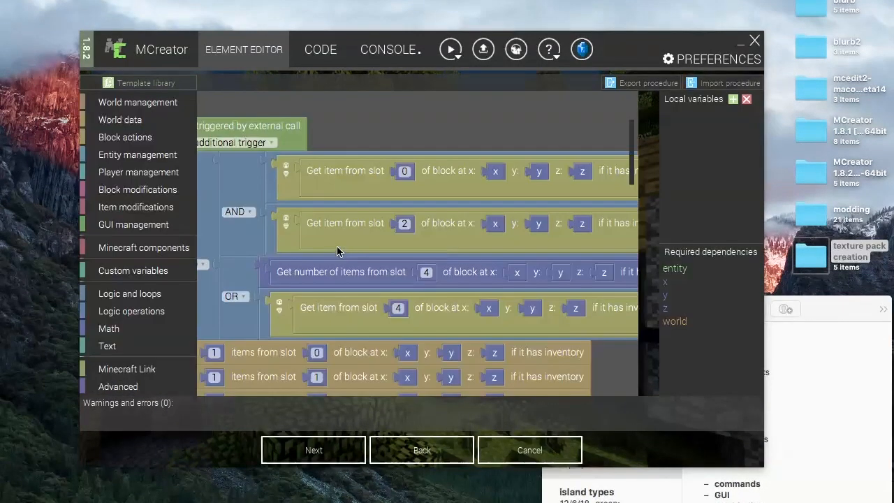
scroll(337, 252, down, 3)
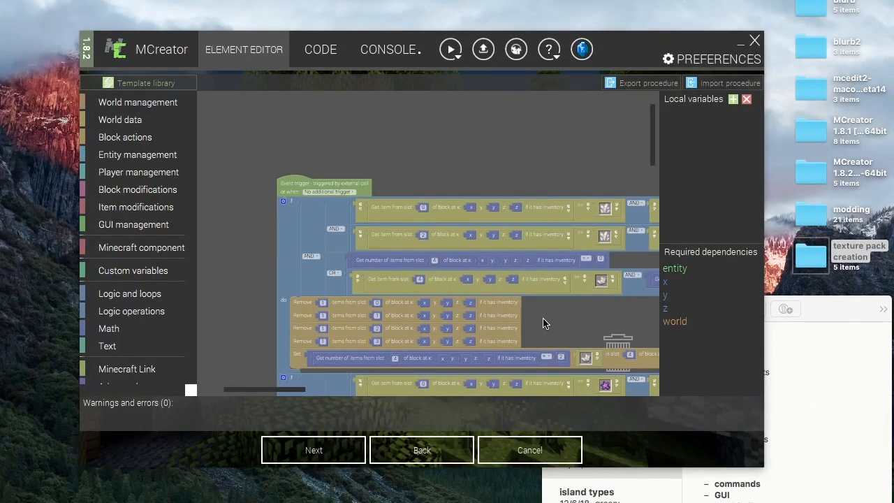
drag(528, 315, 490, 243)
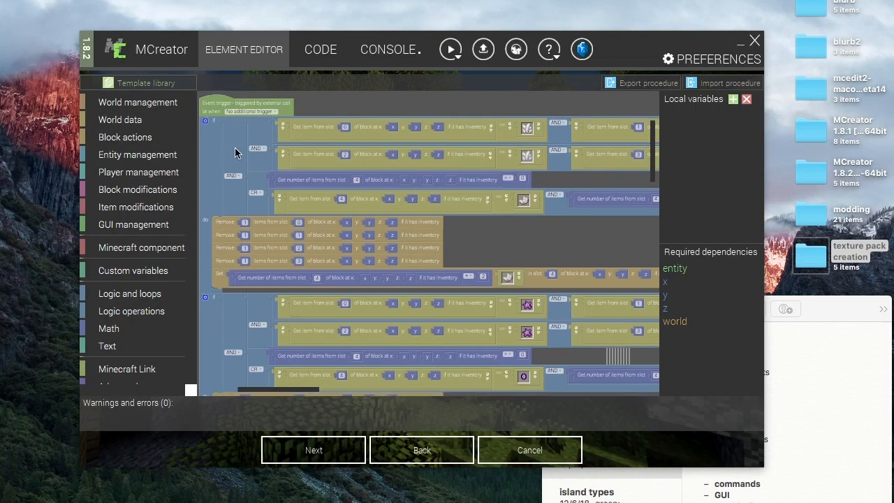
click(257, 136)
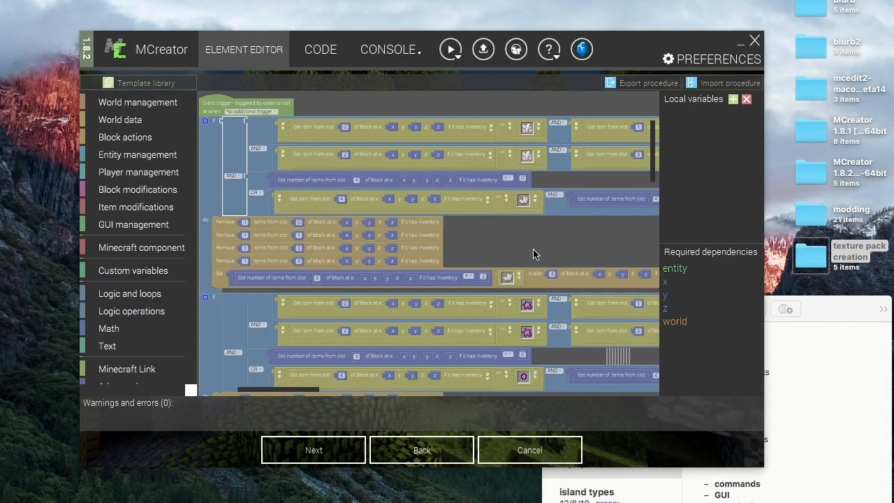
scroll(527, 247, right, 2)
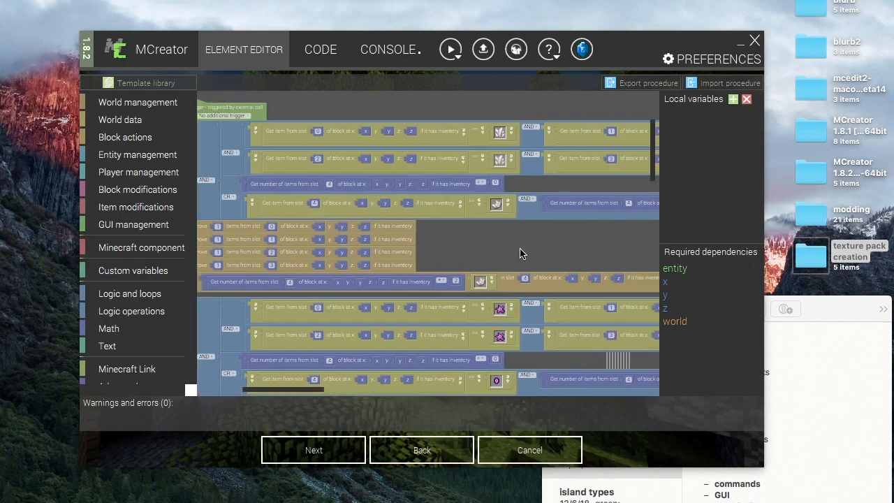
scroll(505, 251, right, 2)
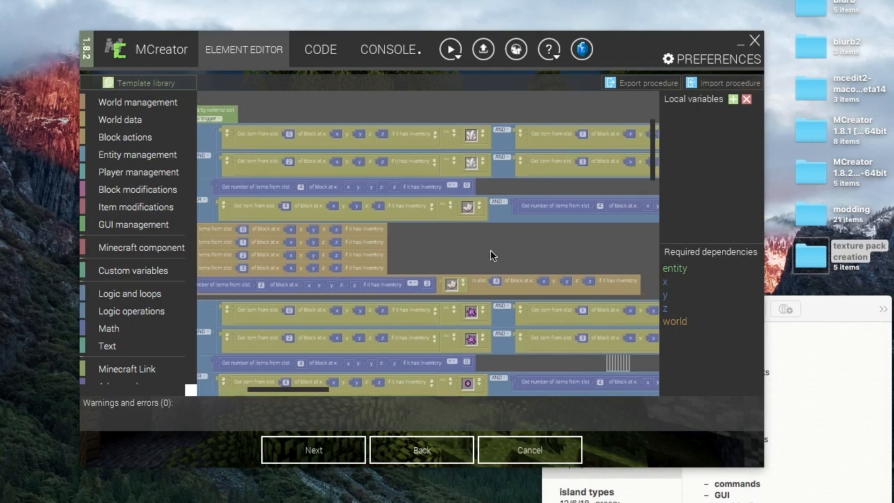
scroll(490, 250, right, 1)
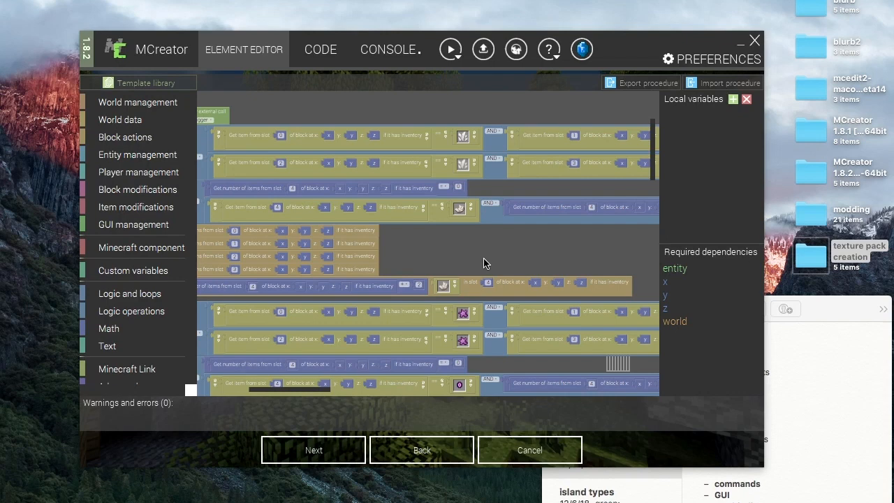
scroll(473, 263, right, 3)
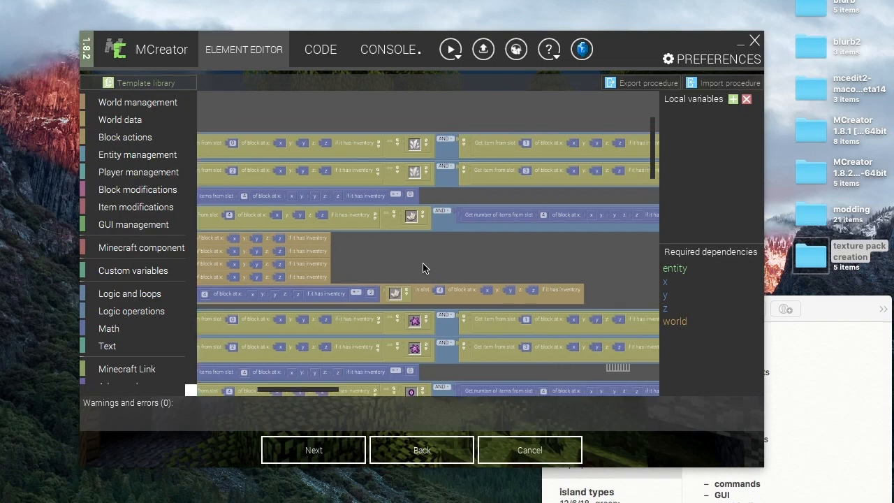
scroll(423, 267, right, 4)
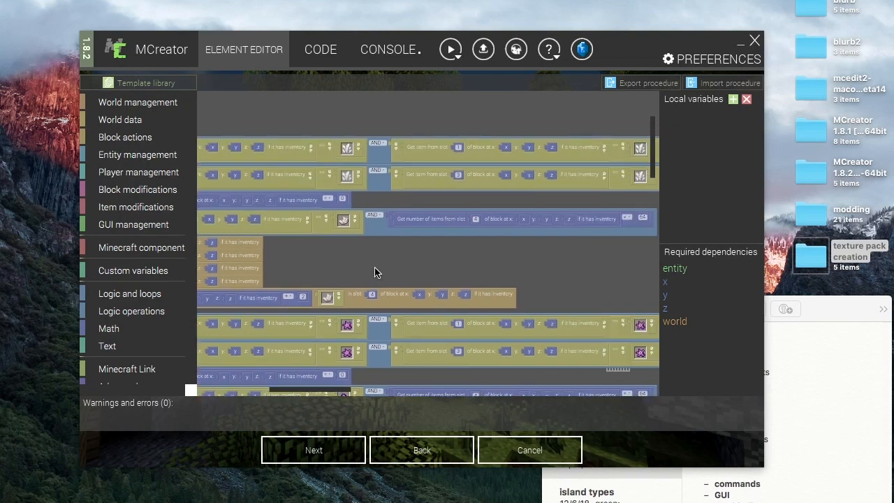
scroll(374, 272, right, 2)
scroll(545, 167, right, 1)
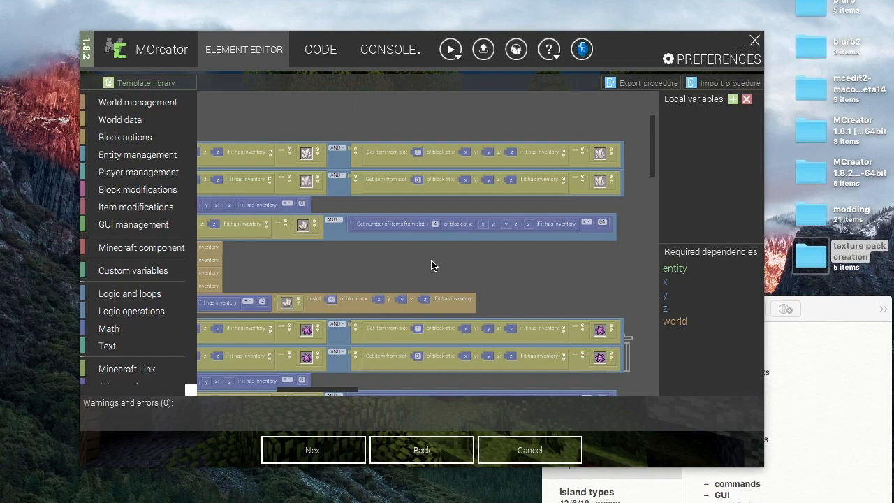
scroll(433, 267, left, 5)
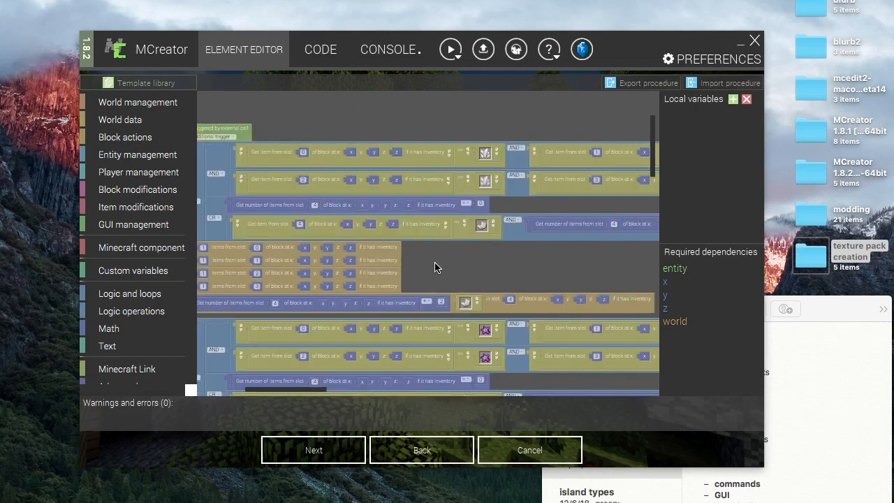
scroll(491, 263, left, 2)
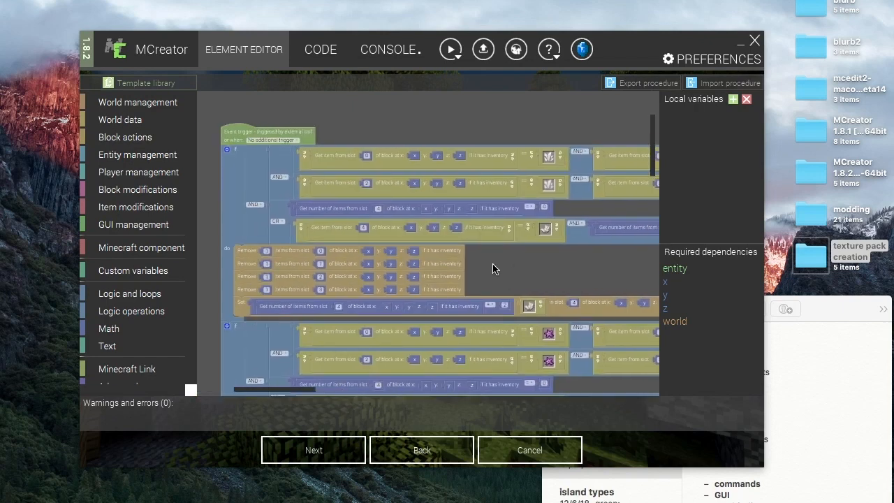
click(484, 451)
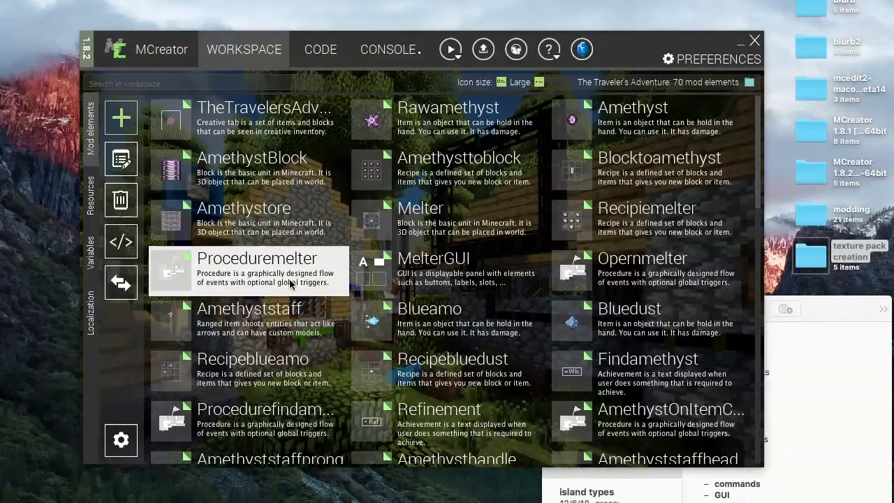
- Switch to the notes app to review the list of mod element topics, then return to the workspace
scroll(291, 282, down, 15)
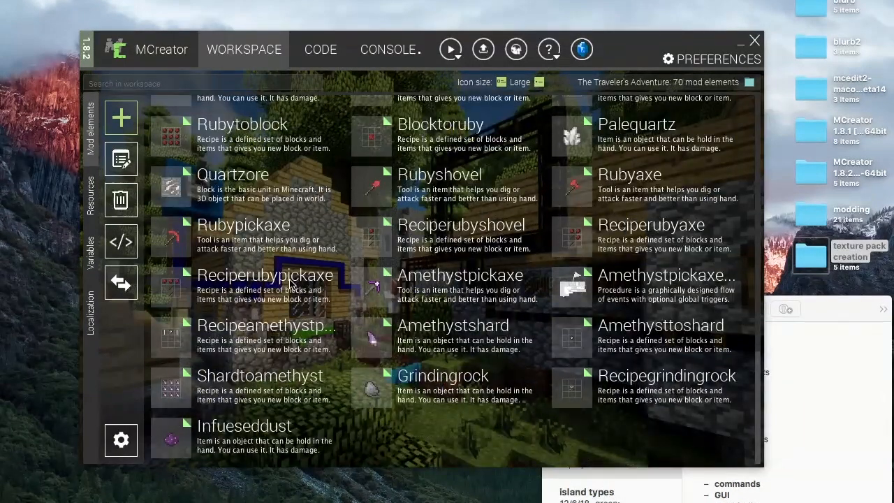
click(809, 434)
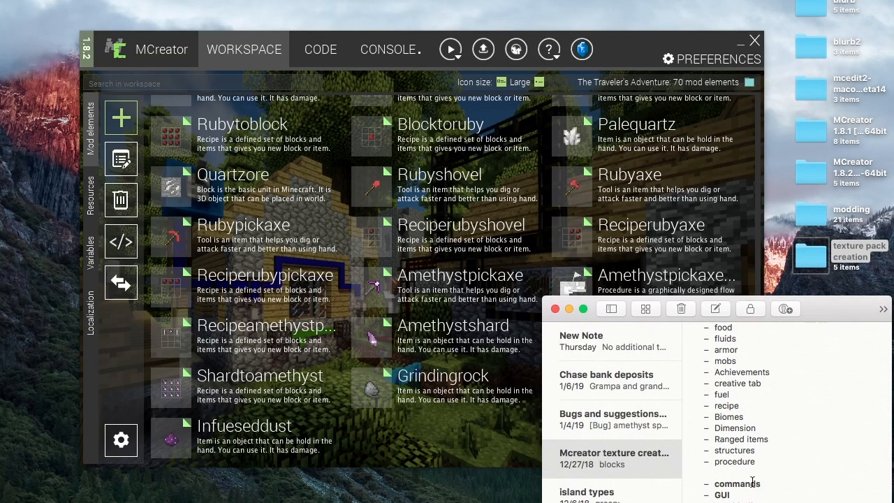
scroll(748, 489, down, 2)
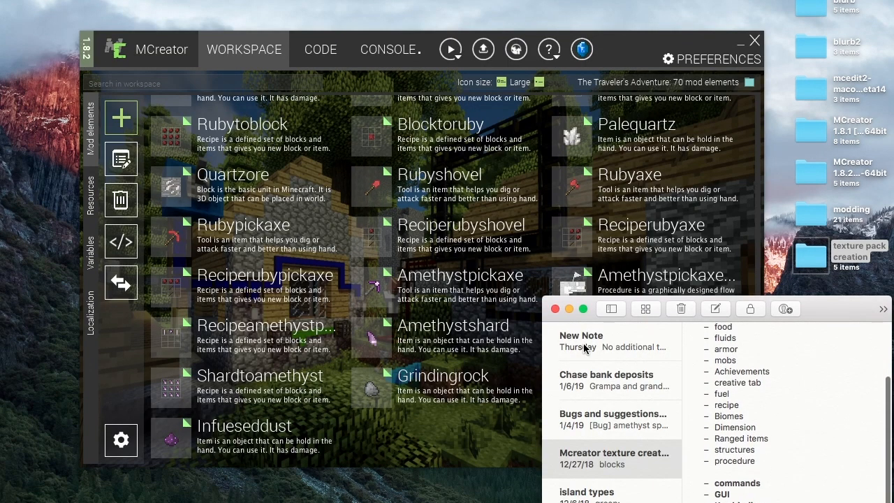
click(97, 398)
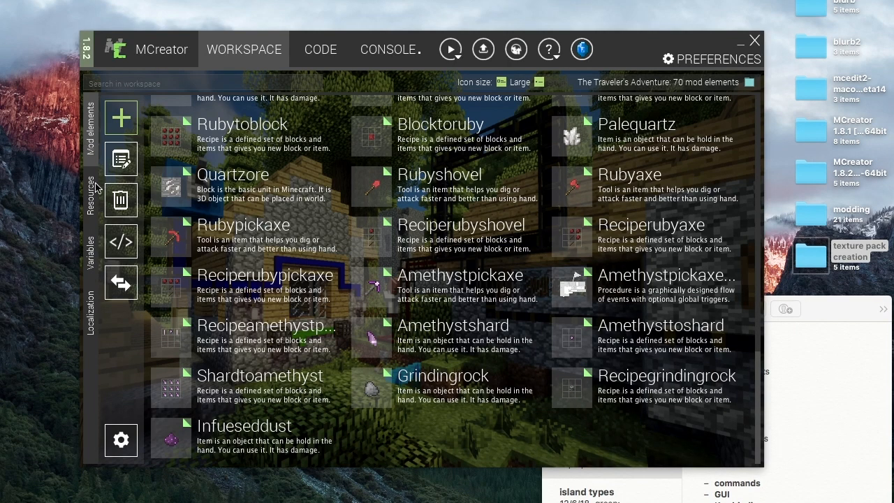
- Create a new Overlay mod element named Thirst
click(123, 118)
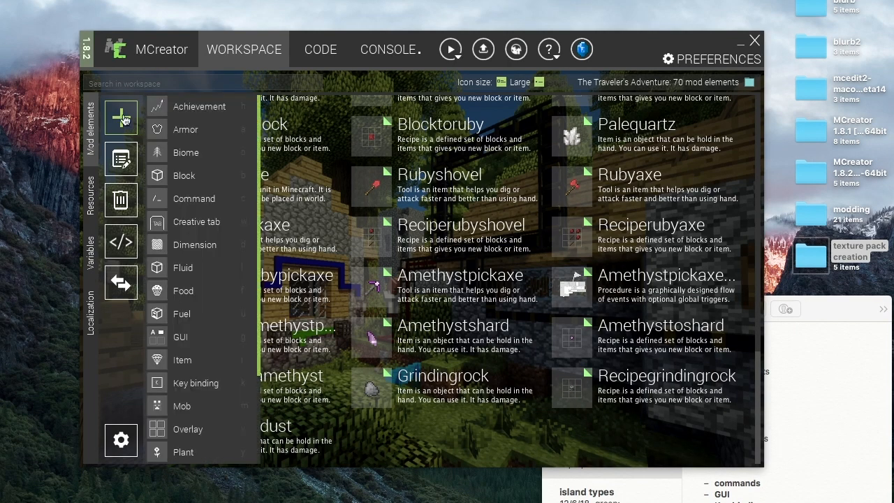
click(187, 428)
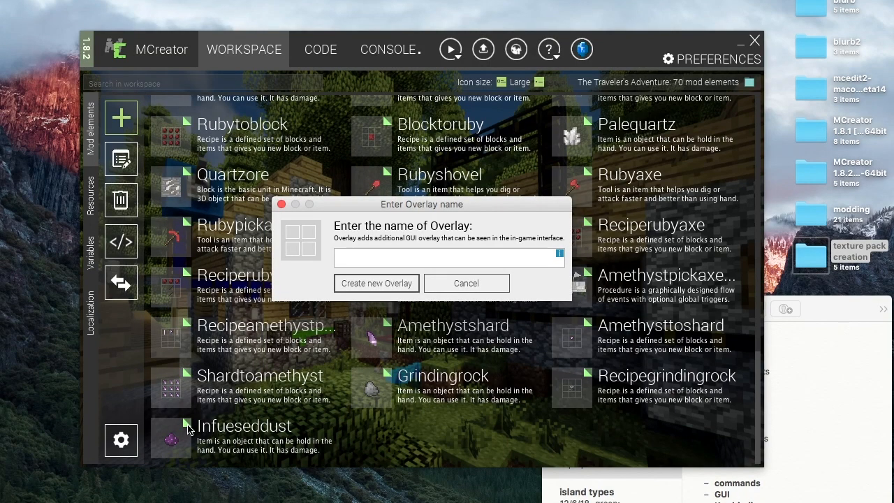
text(Thirst)
key(Return)
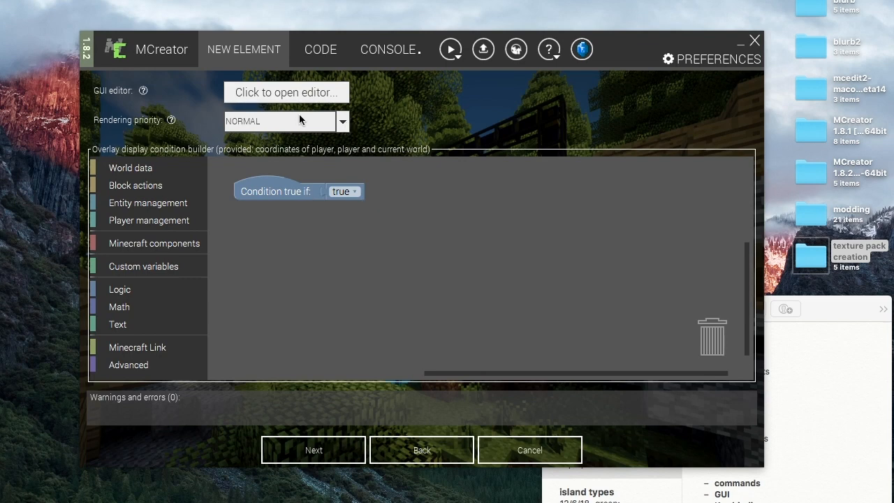
- Inspect the rendering priority options, keeping NORMAL, and open the overlay's GUI editor
click(343, 124)
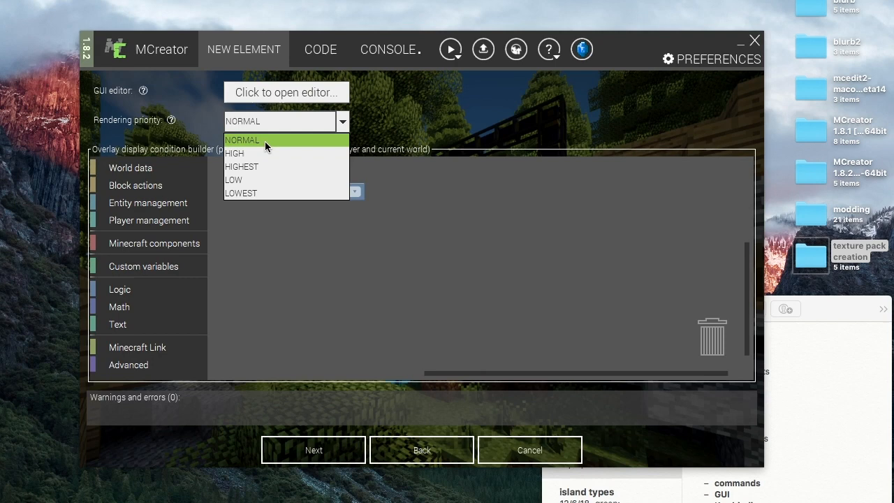
click(342, 122)
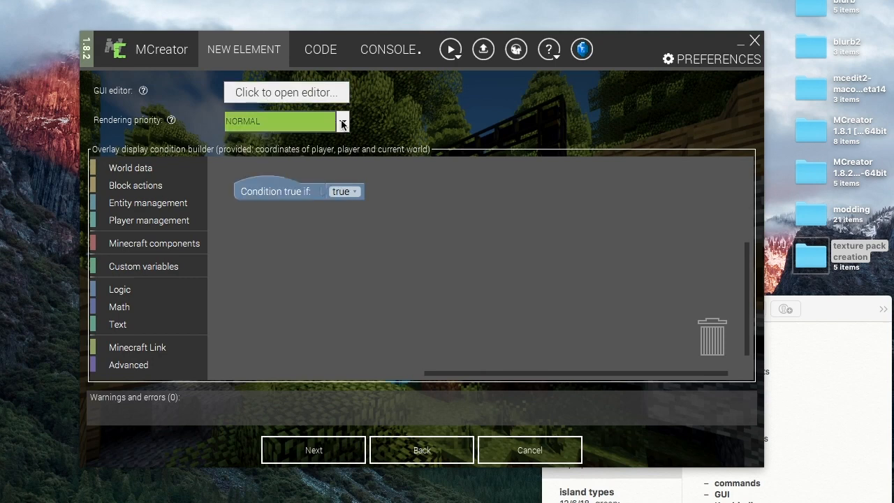
click(276, 93)
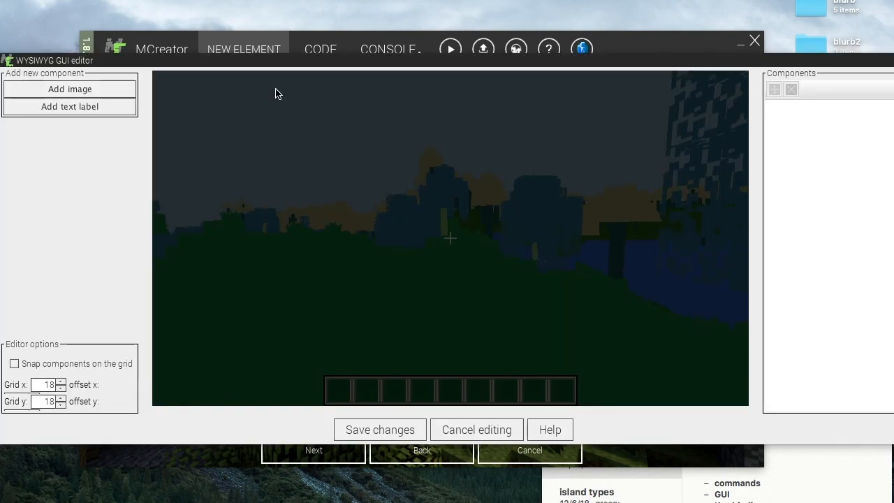
- Try adding a text label to the overlay, browsing the label text presets, then close the dialog
click(104, 107)
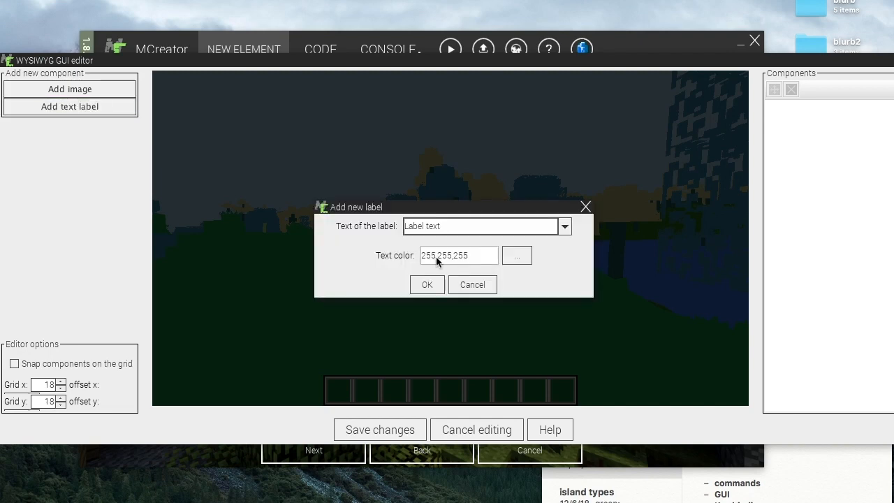
click(565, 226)
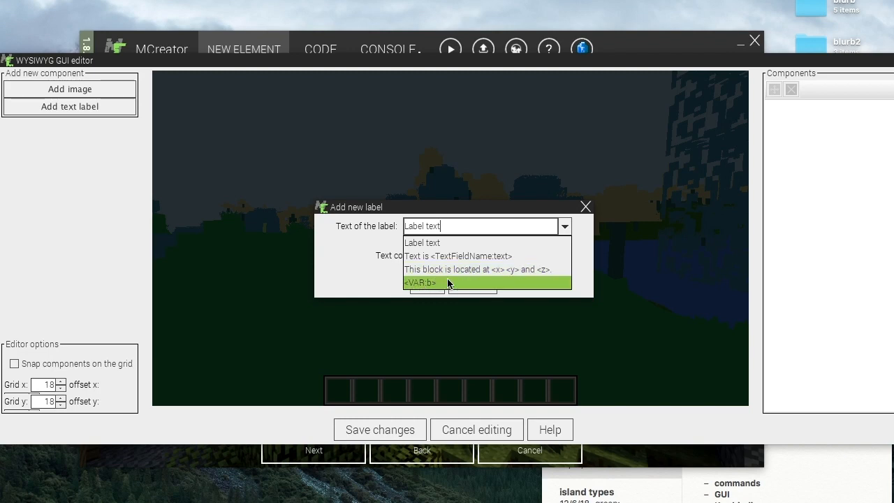
click(353, 247)
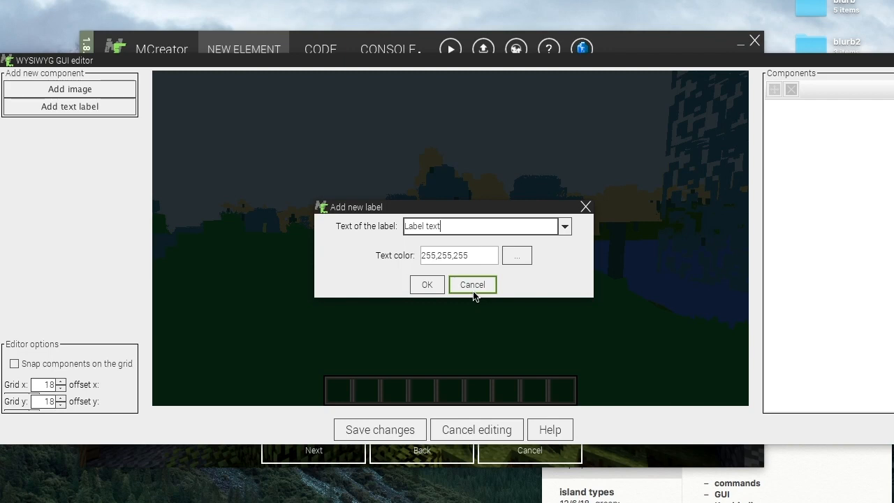
click(583, 207)
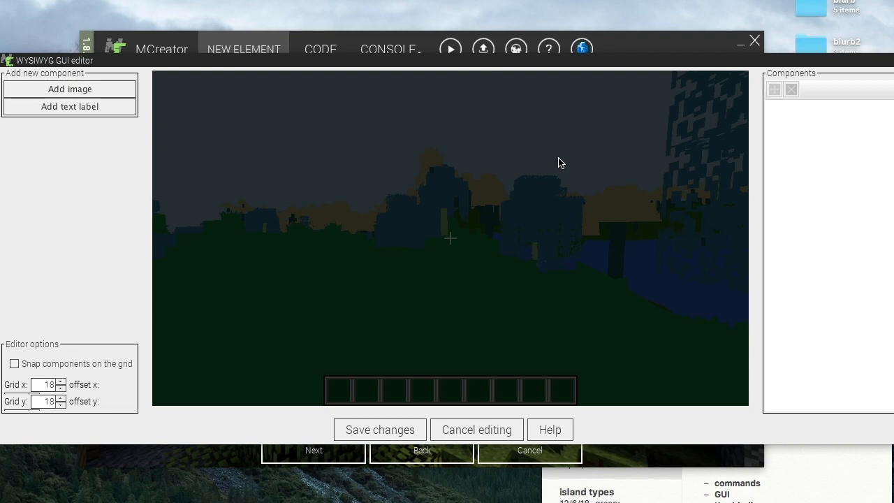
- Cancel the overlay's GUI editing and discard the Thirst overlay element
click(476, 430)
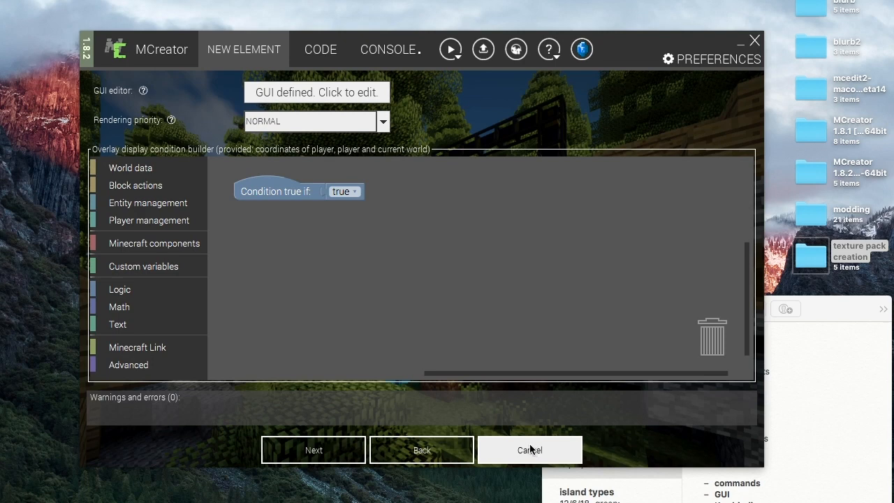
click(530, 444)
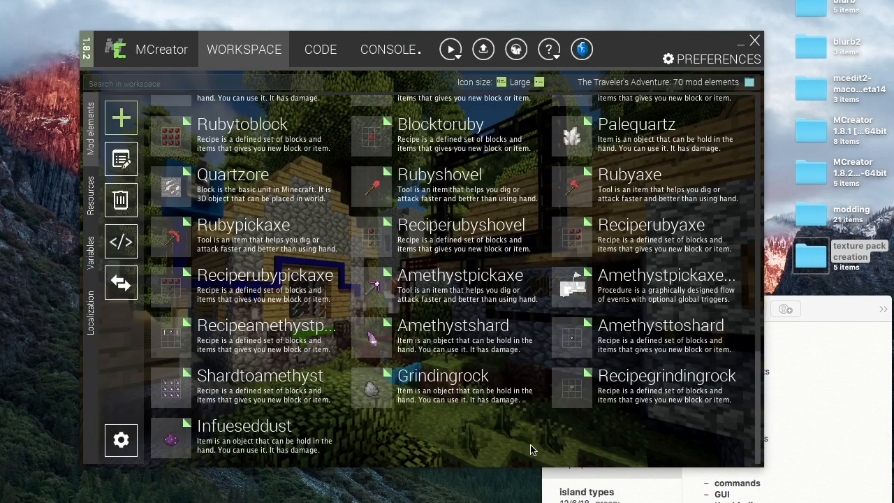
- Switch to the notes app, review the GUI and overlay entries in the topic list, then return to the workspace
click(821, 425)
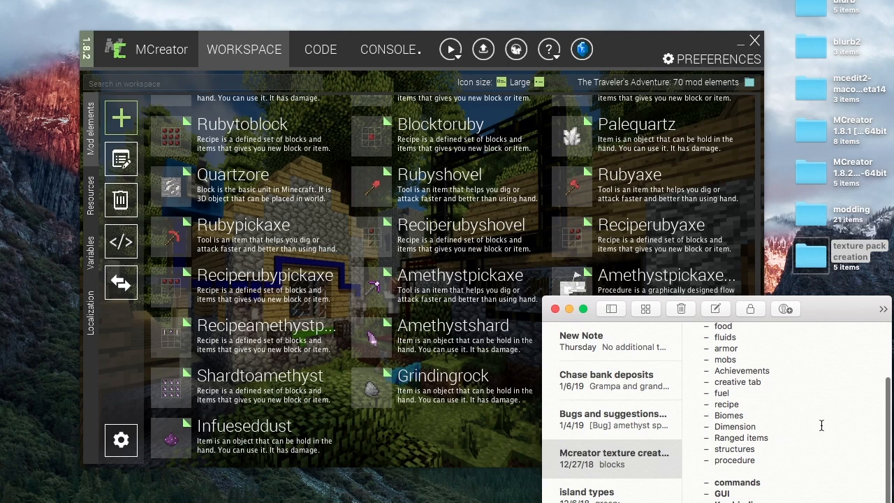
drag(821, 316, 821, 280)
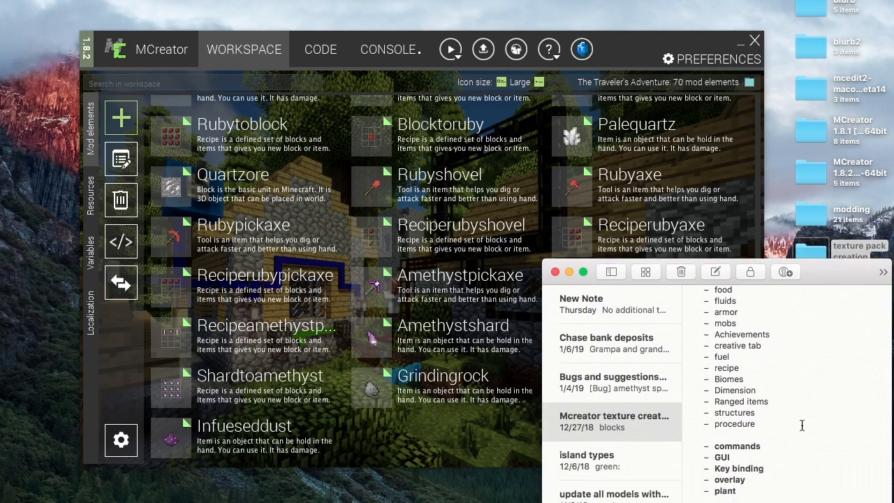
double_click(722, 458)
double_click(729, 480)
click(512, 434)
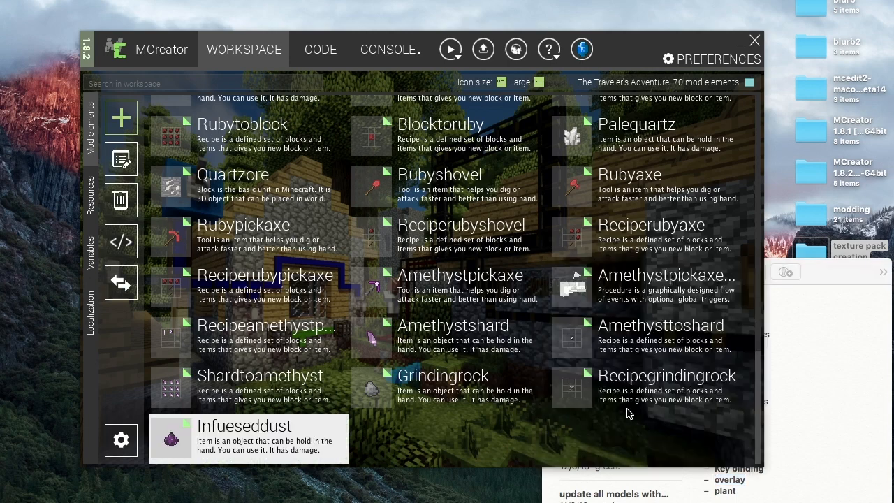
click(821, 338)
drag(605, 277, 683, 278)
click(564, 451)
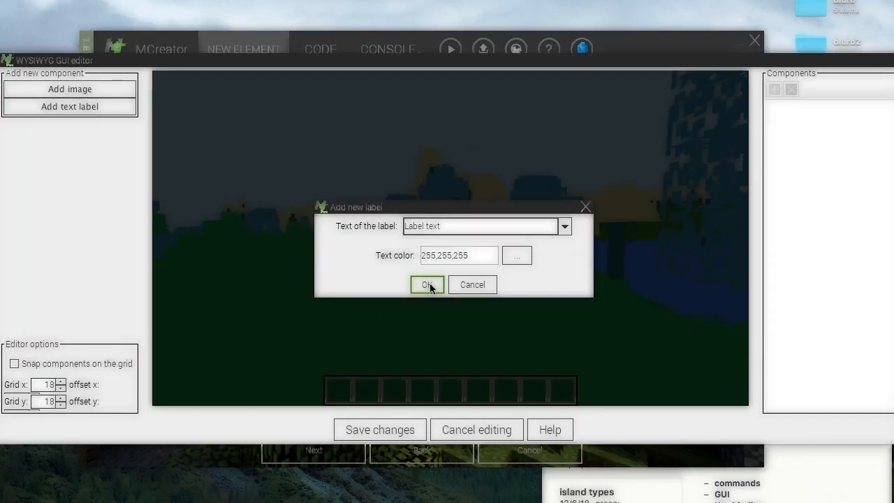
- Browse the label text presets in the overlay's new label dialog, then close the dialog and the GUI editor
click(437, 225)
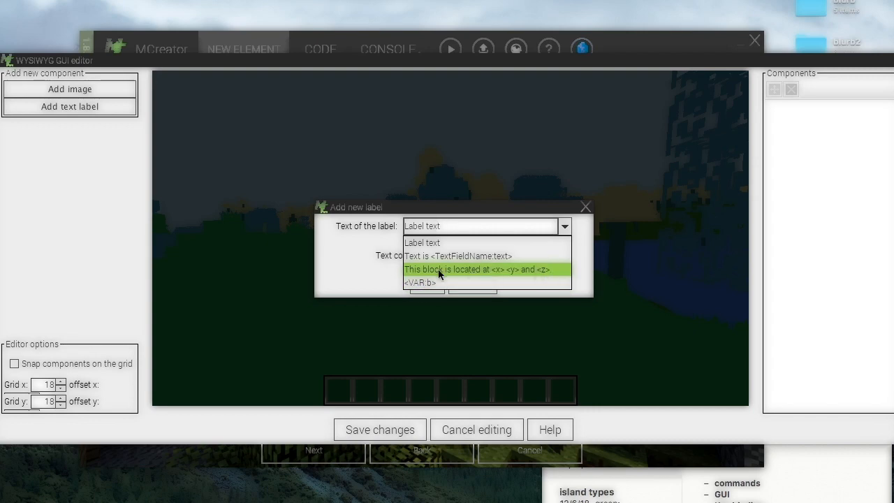
key(Escape)
key(Escape)
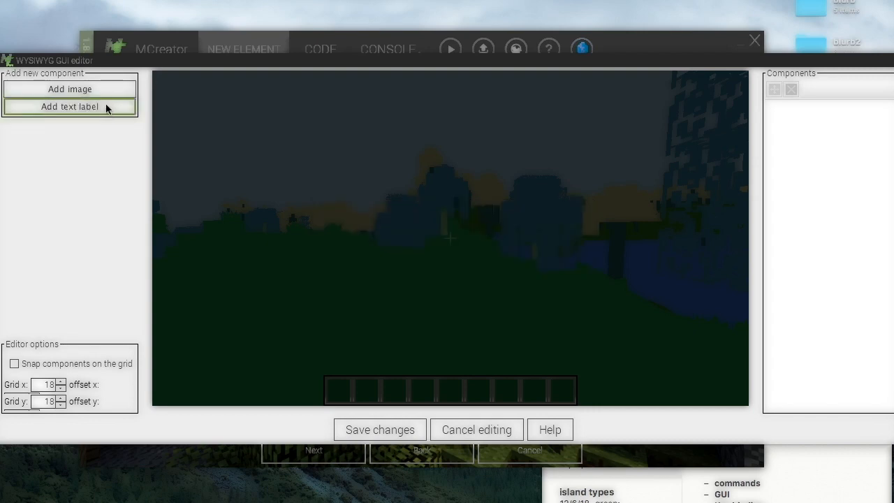
key(Escape)
- Reselect NORMAL as the overlay's rendering priority and dismiss the overlay naming dialog
click(337, 122)
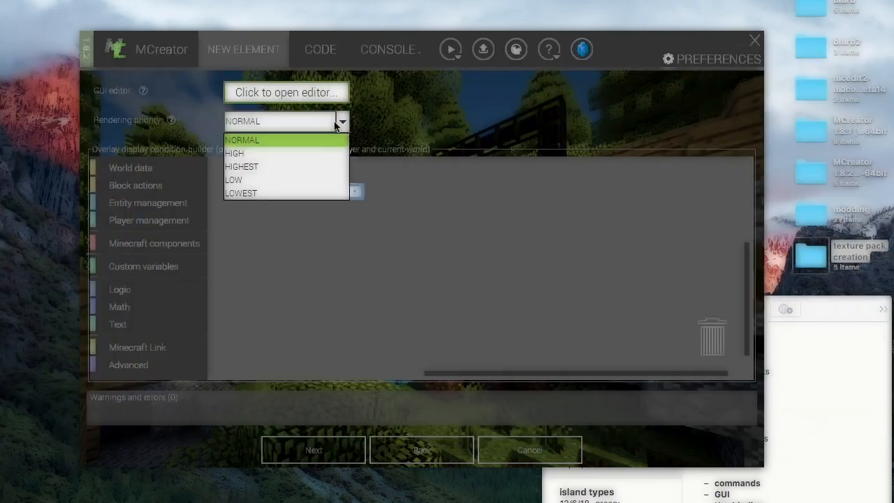
click(265, 141)
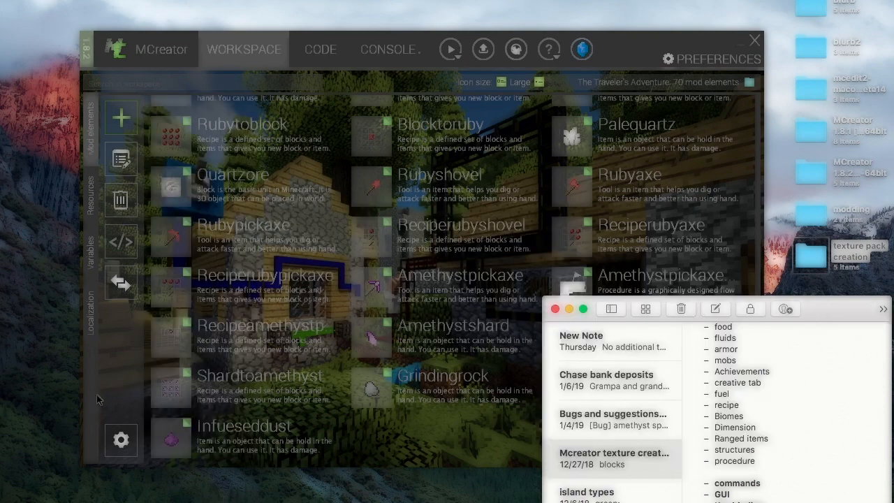
click(293, 284)
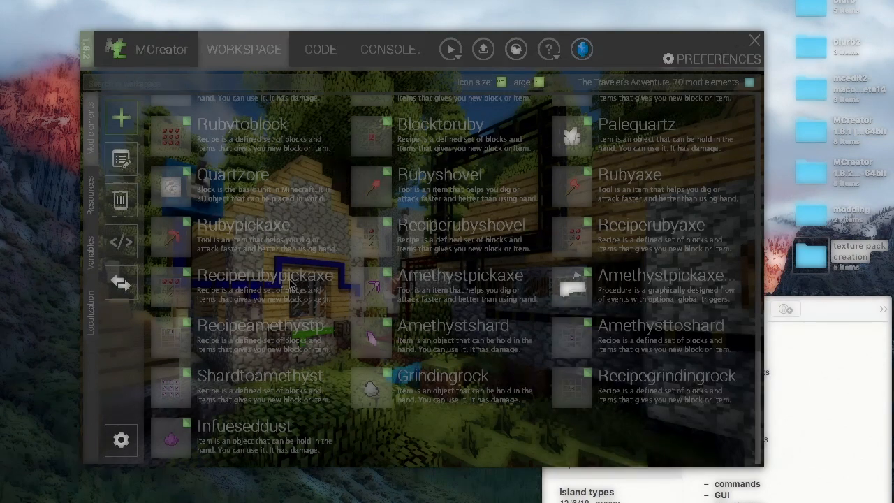
- Open the Proceduremelter procedure and scroll through its block layout before returning to the workspace
scroll(292, 285, up, 5)
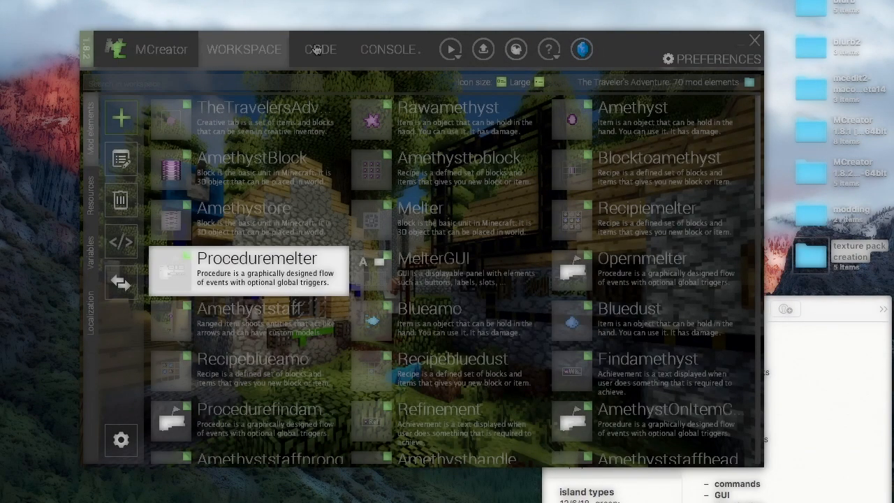
double_click(240, 276)
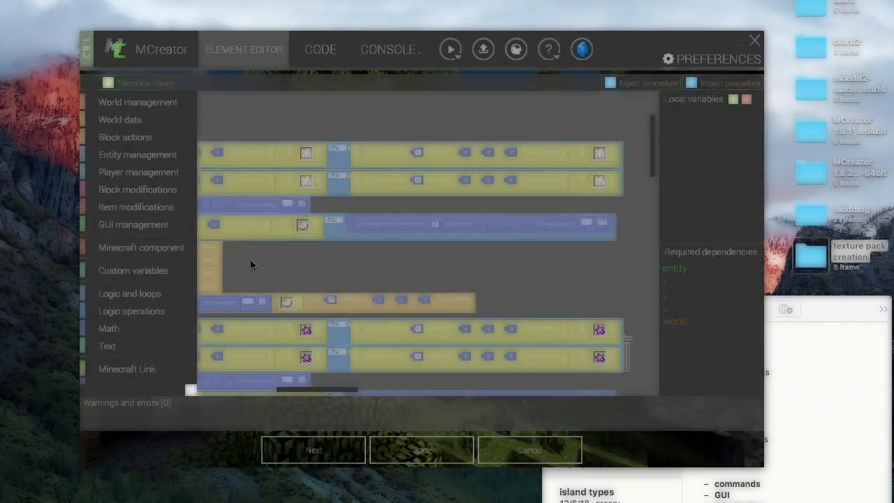
scroll(595, 177, left, 5)
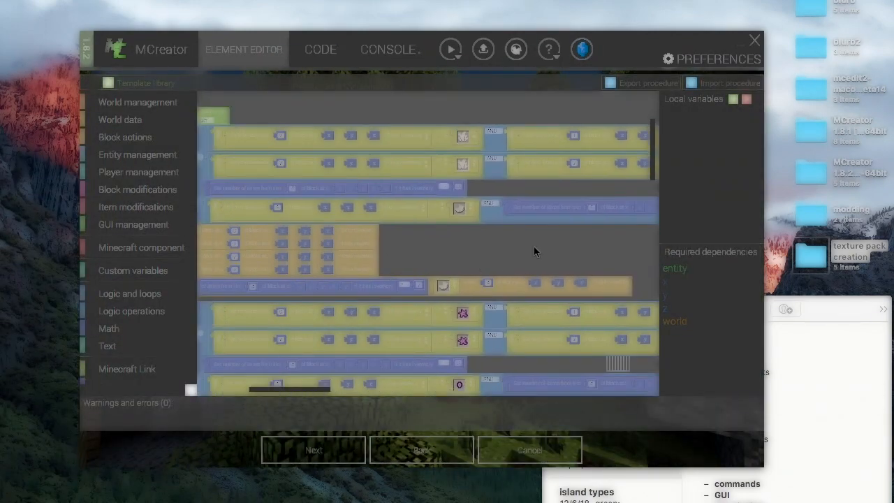
scroll(491, 250, left, 3)
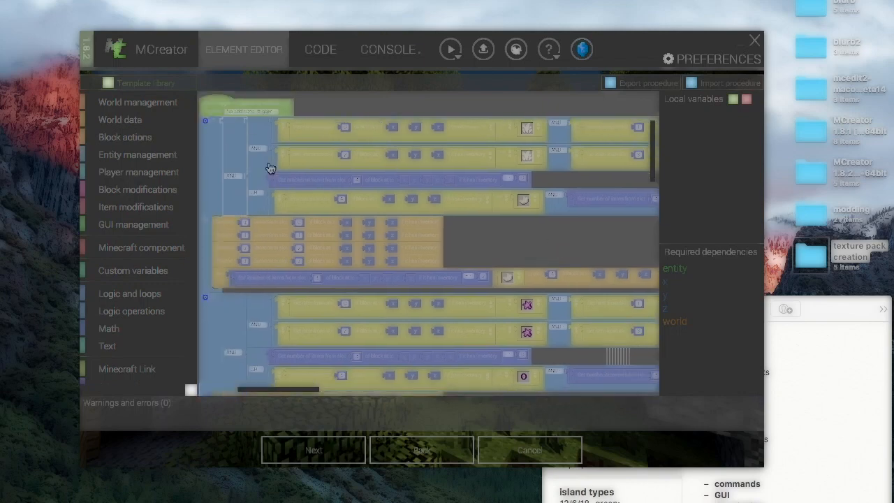
scroll(490, 239, up, 3)
scroll(508, 270, up, 3)
scroll(339, 254, up, 3)
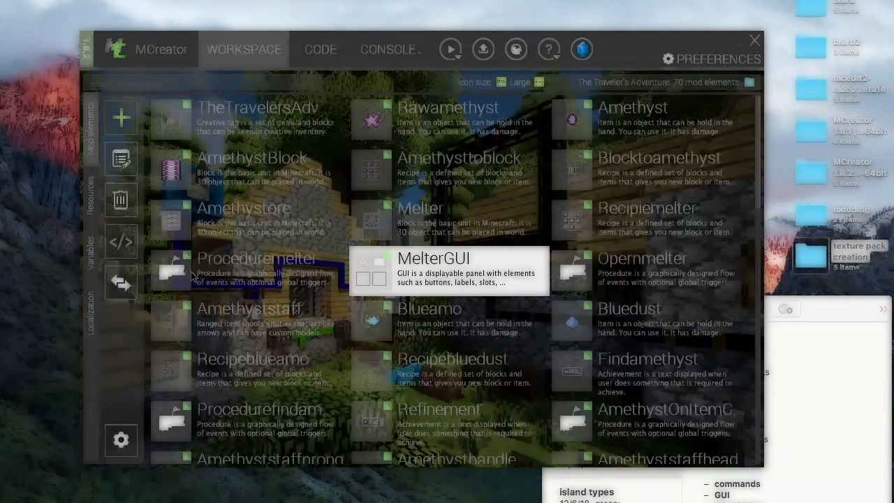
- Open the MelterGUI element in the GUI editor to view its slots and Melt button, then cancel editing
double_click(356, 260)
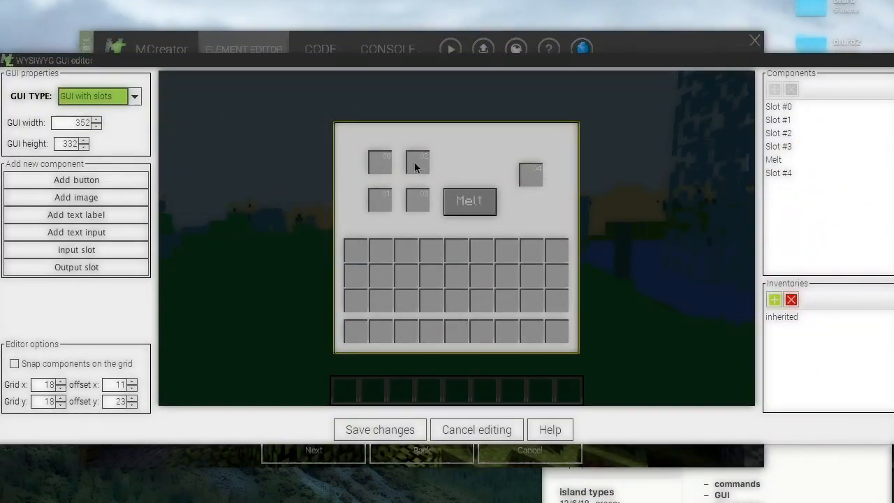
click(380, 429)
click(313, 450)
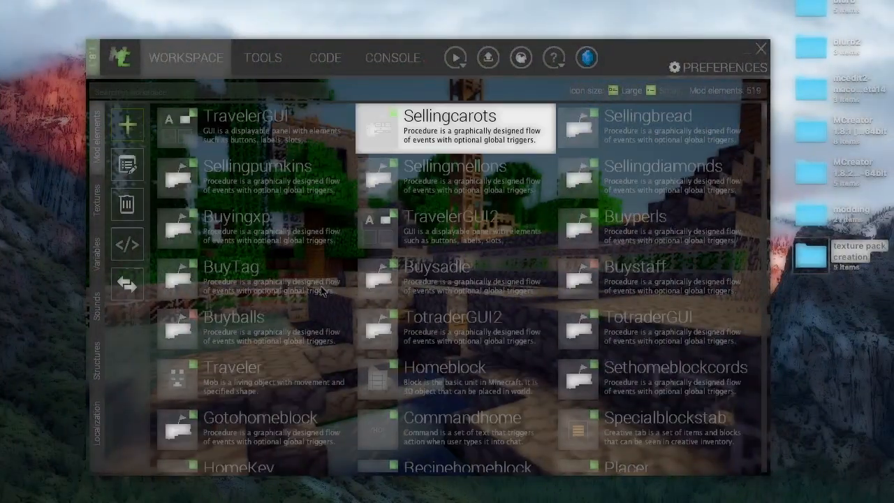
- Open the Sellingcarots procedure in the other workspace and pan across its blocks
double_click(371, 140)
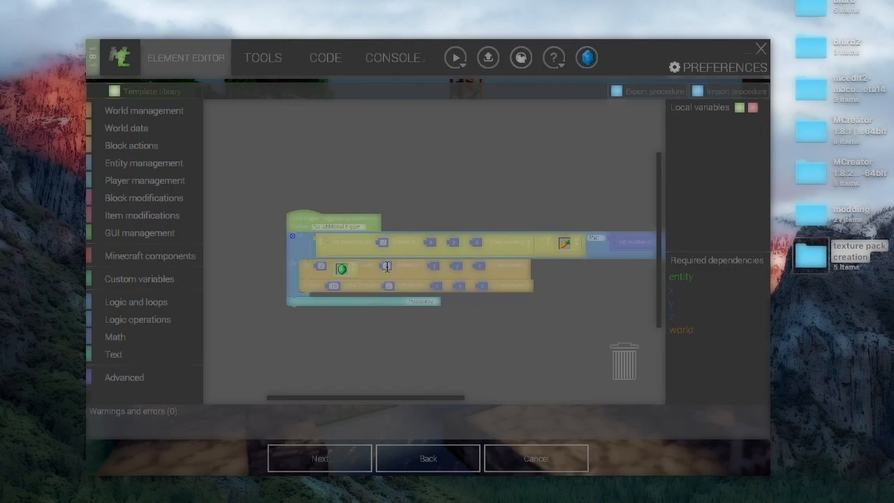
drag(553, 282, 368, 226)
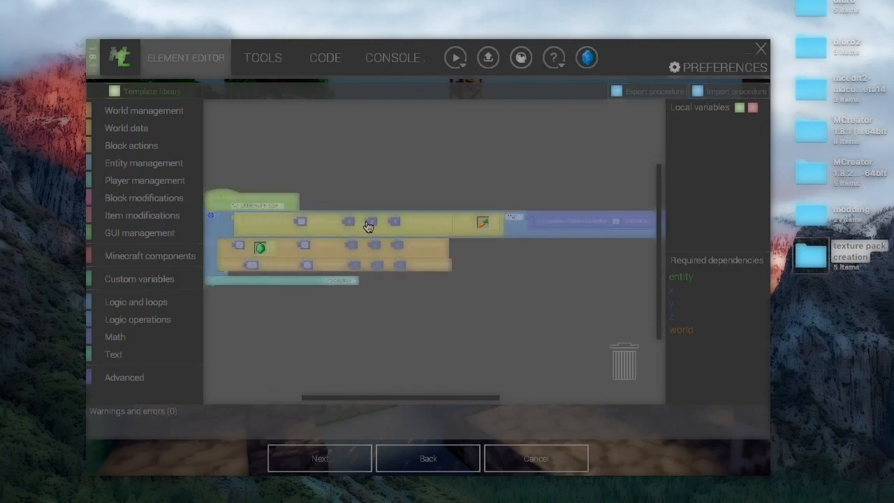
scroll(368, 225, up, 3)
scroll(559, 222, right, 5)
scroll(413, 333, left, 5)
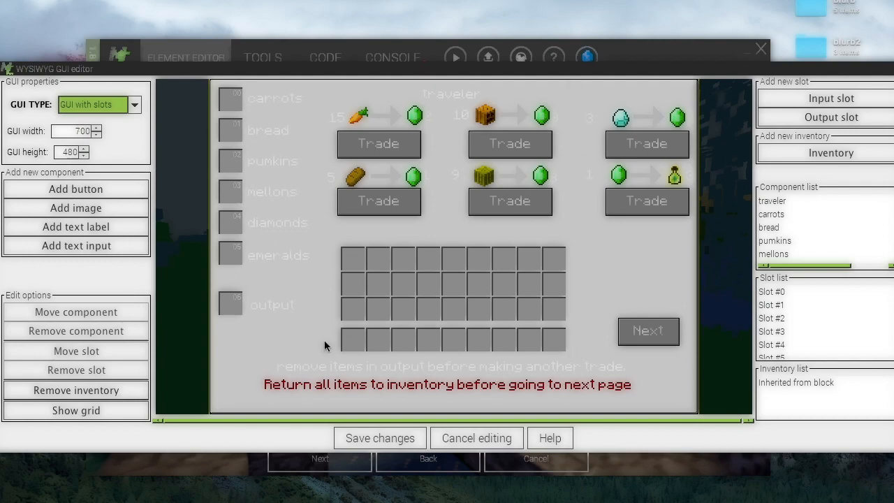
- Cancel editing the traveler trading GUI and scroll down the workspace element list
click(380, 438)
scroll(533, 462, down, 10)
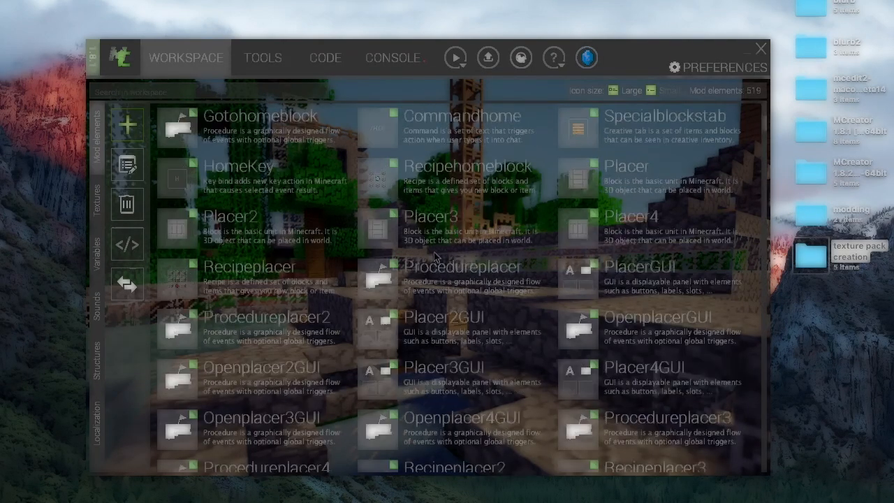